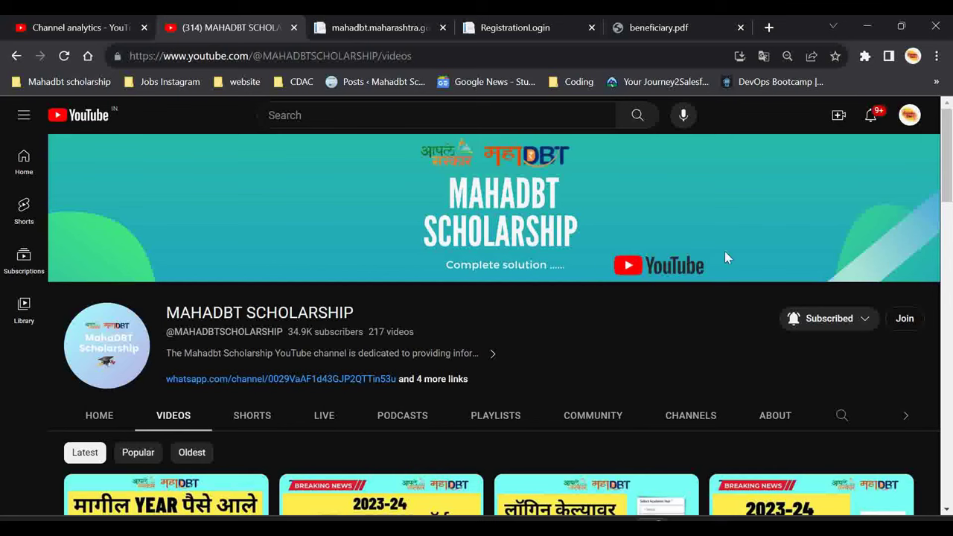
scroll(848, 251, down, 1)
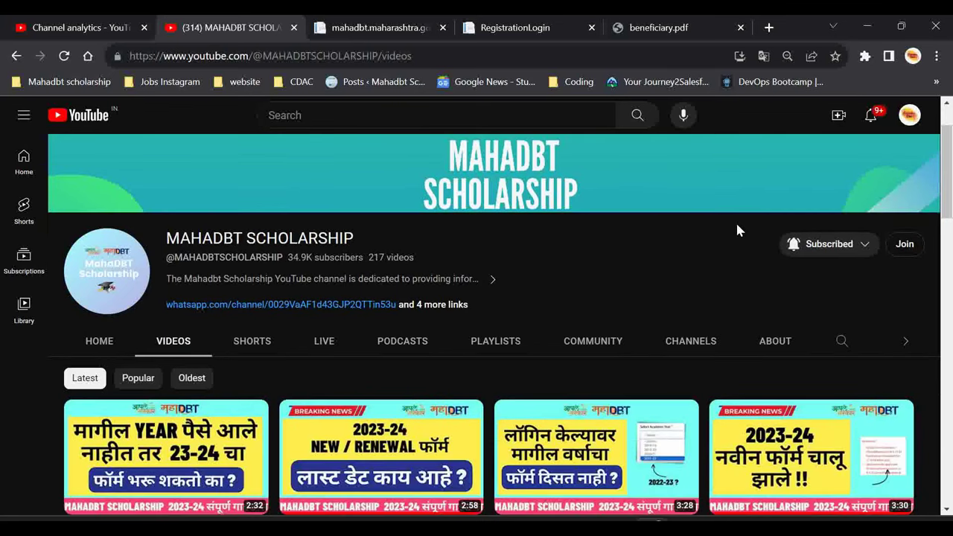
scroll(737, 230, down, 1)
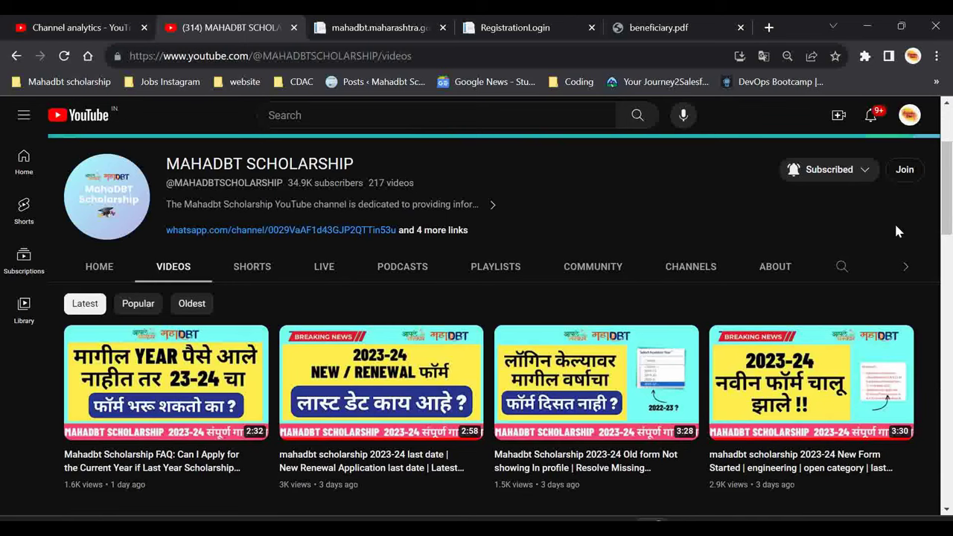
scroll(896, 230, up, 2)
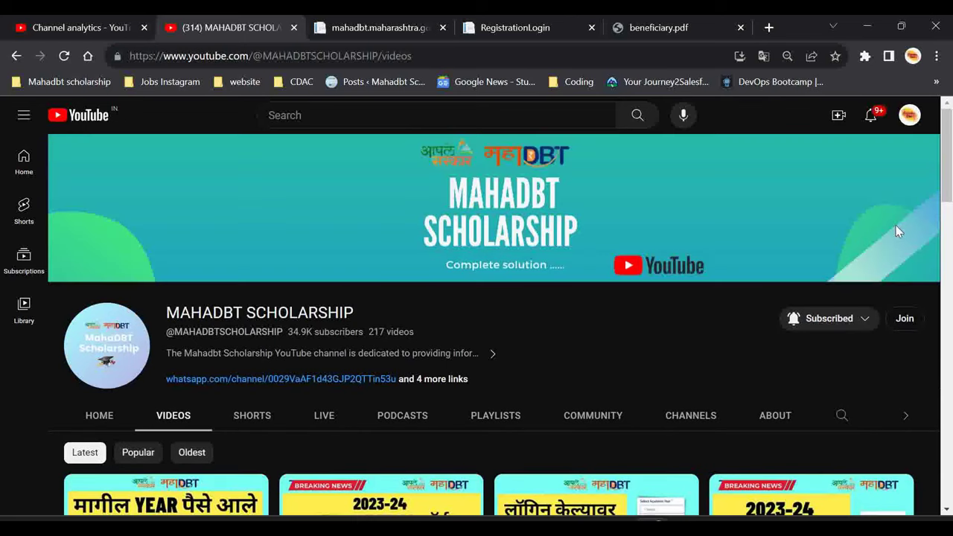
Step: Switch to the MahaDBT portal's login page and review its application notice, login instructions and new applicant registration option
click(379, 27)
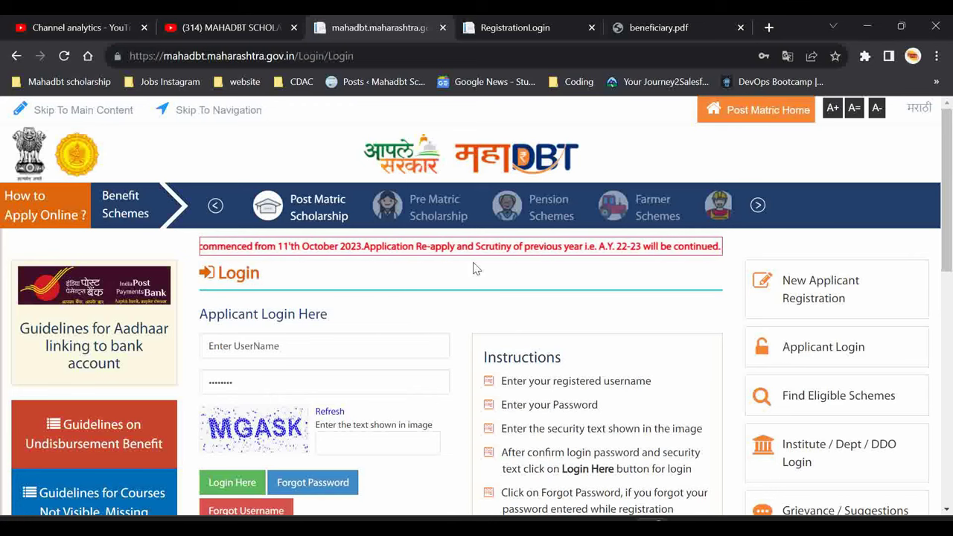
scroll(475, 268, down, 1)
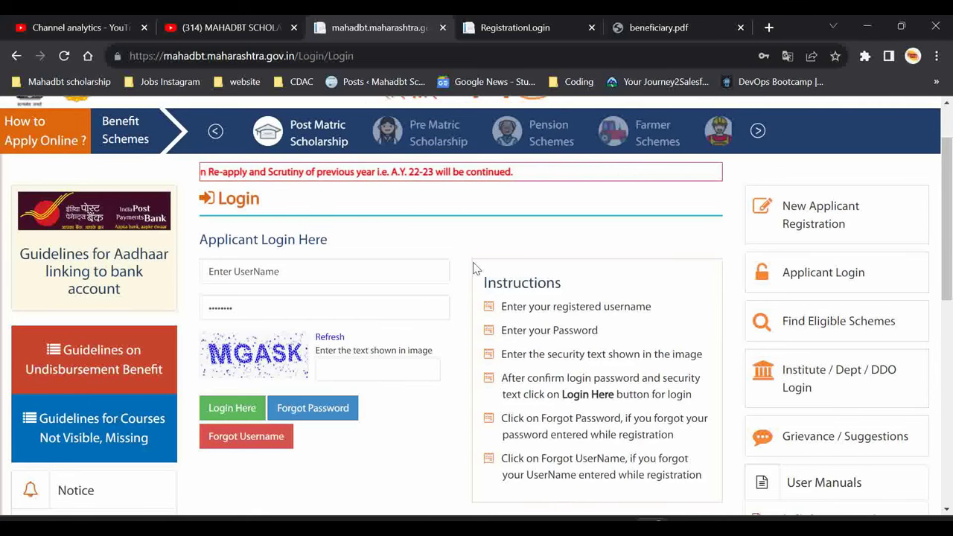
scroll(475, 268, up, 1)
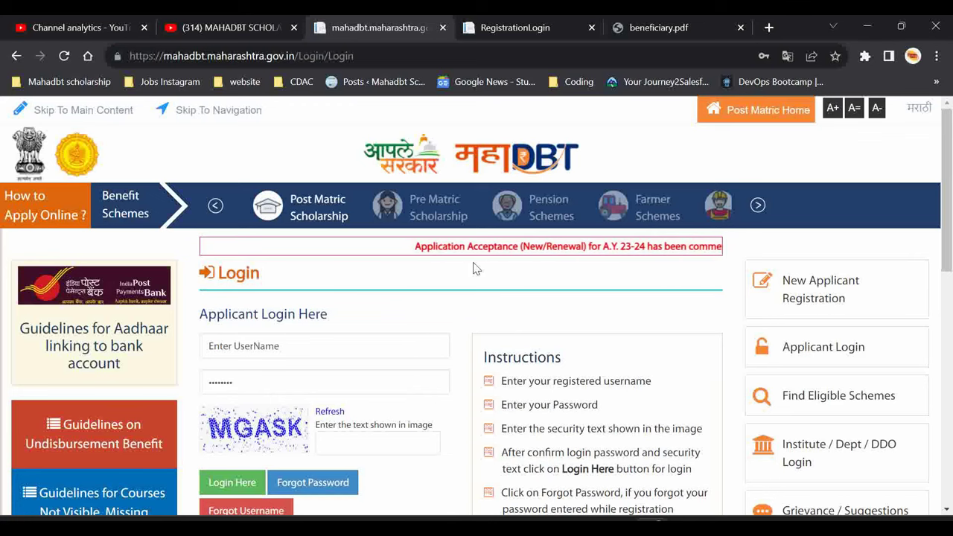
scroll(477, 268, down, 1)
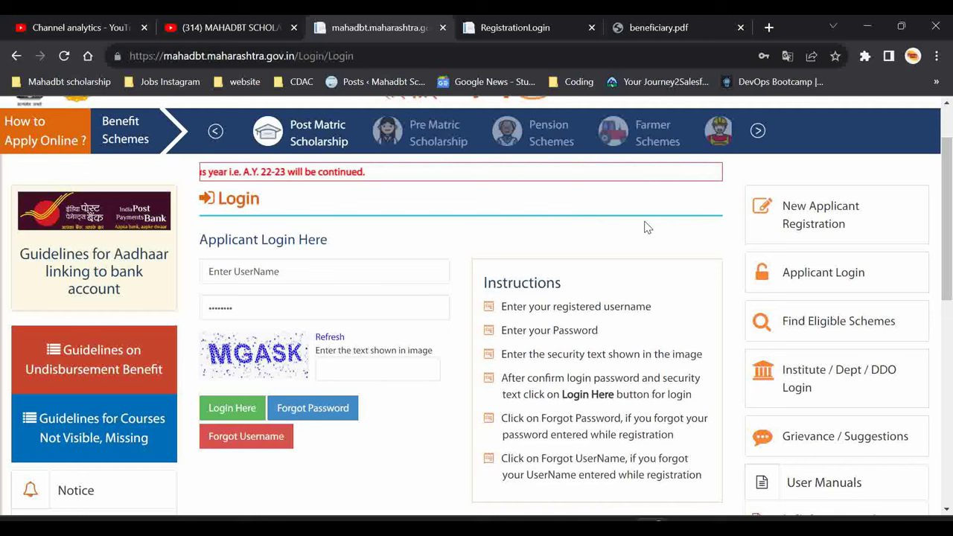
scroll(639, 228, up, 1)
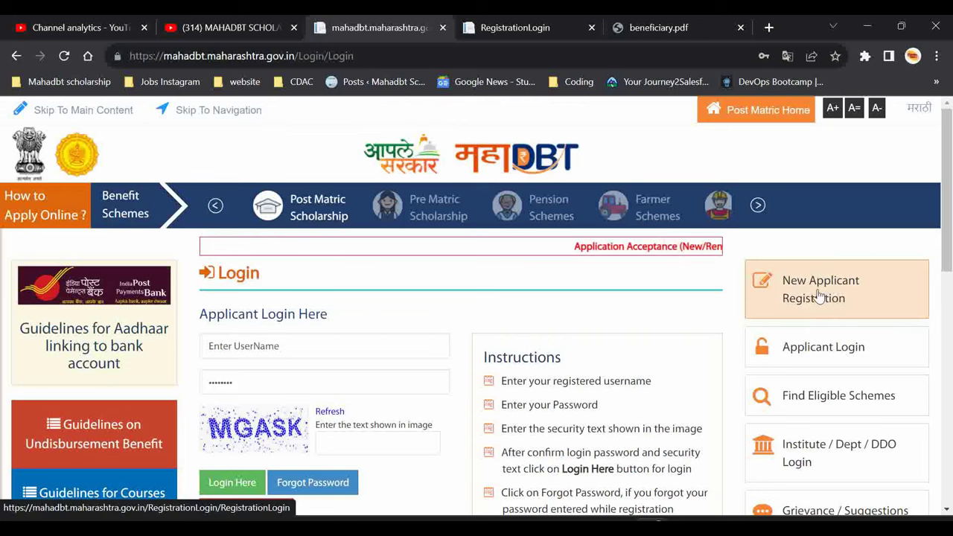
Step: Open the New Registration form and examine its name, username, password, email, mobile verification and captcha fields
click(531, 28)
scroll(427, 243, up, 5)
scroll(428, 248, up, 2)
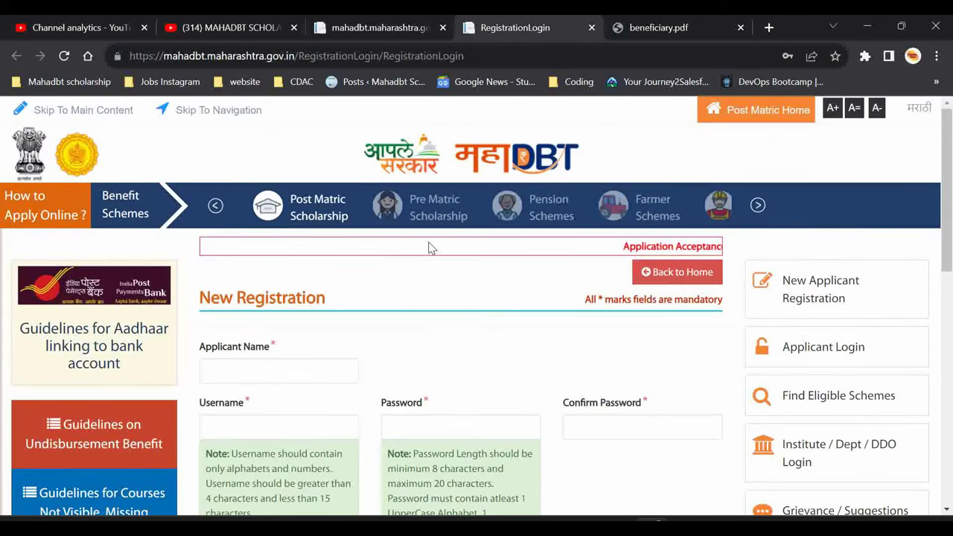
scroll(430, 248, down, 1)
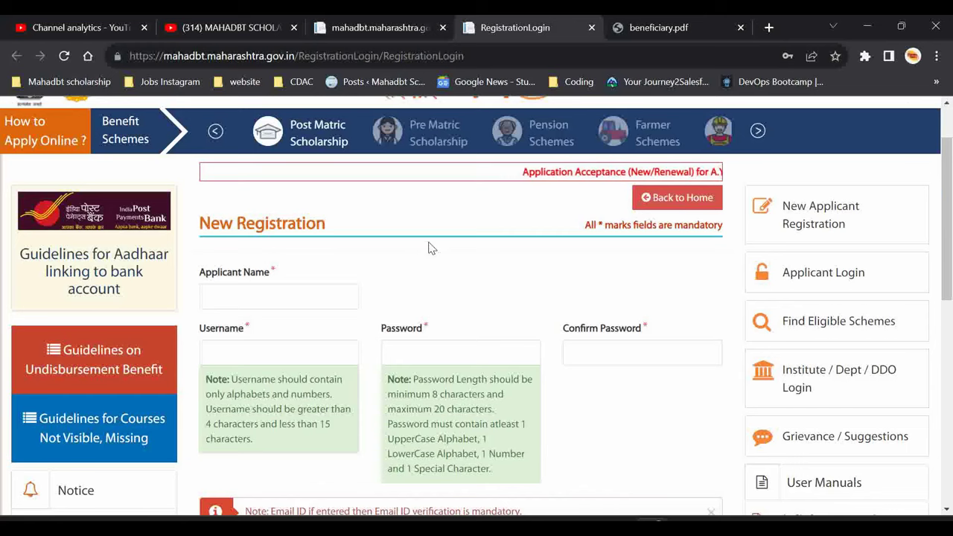
scroll(429, 248, down, 1)
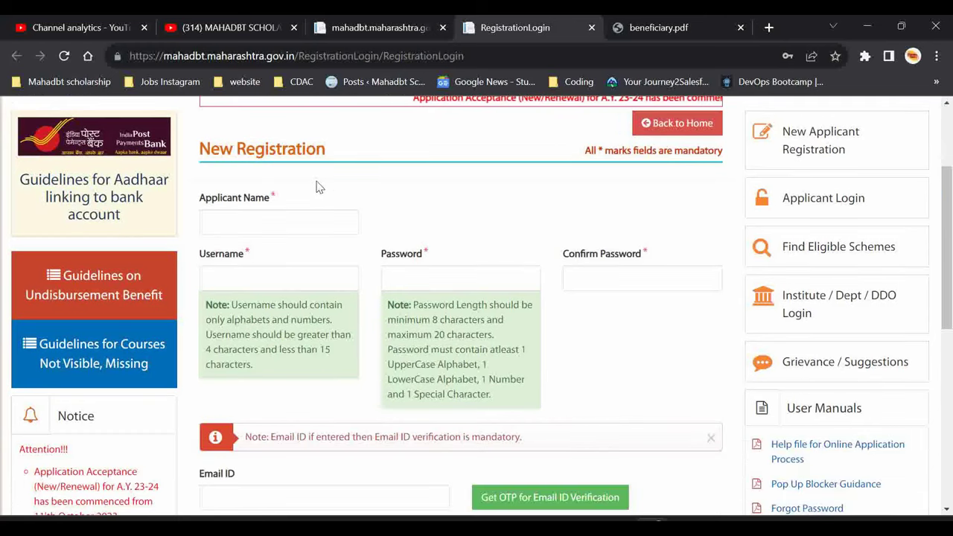
scroll(313, 184, down, 1)
click(301, 154)
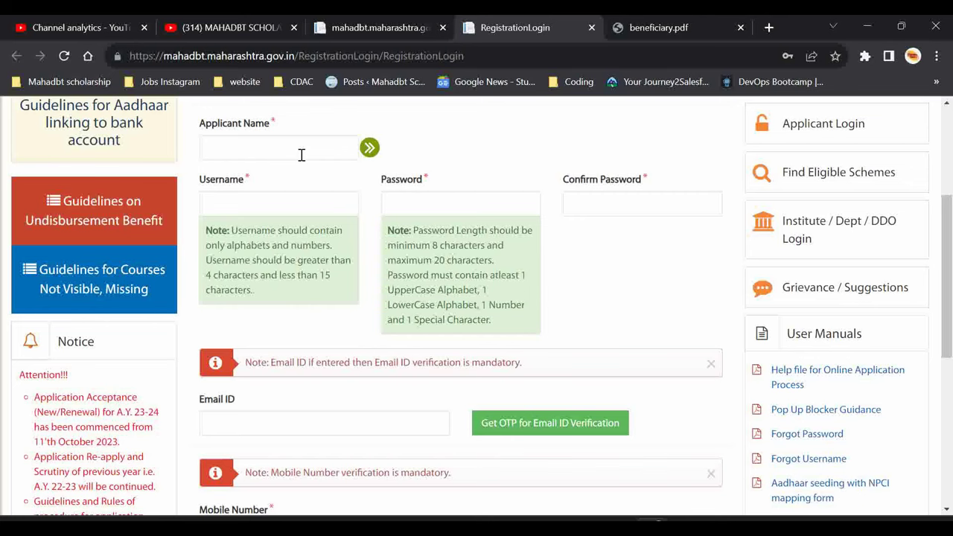
scroll(302, 154, down, 1)
click(276, 134)
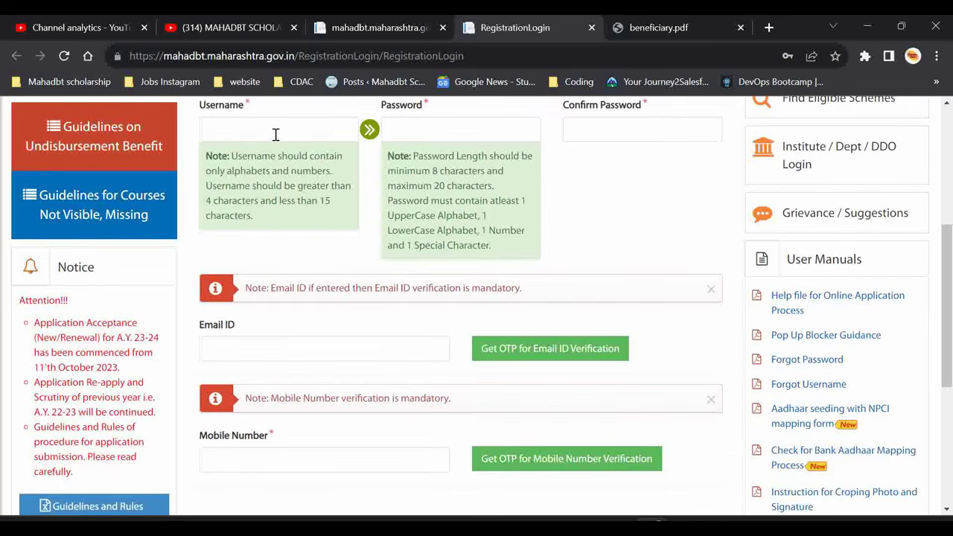
scroll(276, 134, up, 1)
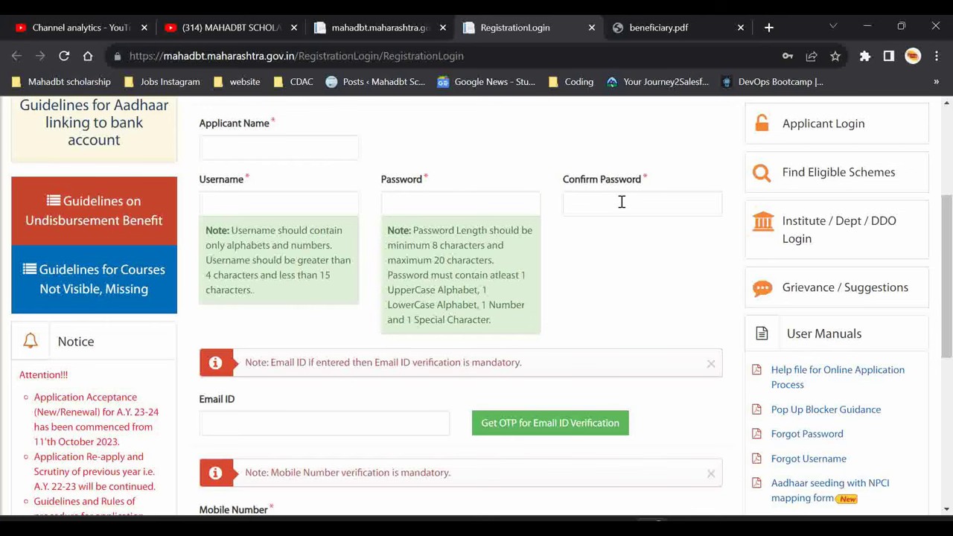
scroll(621, 201, down, 2)
scroll(388, 257, down, 1)
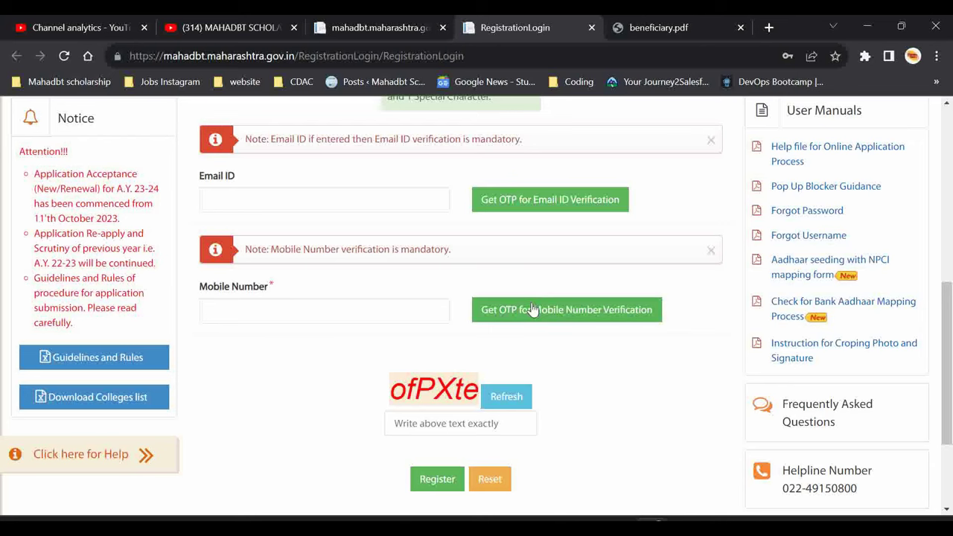
scroll(445, 339, down, 1)
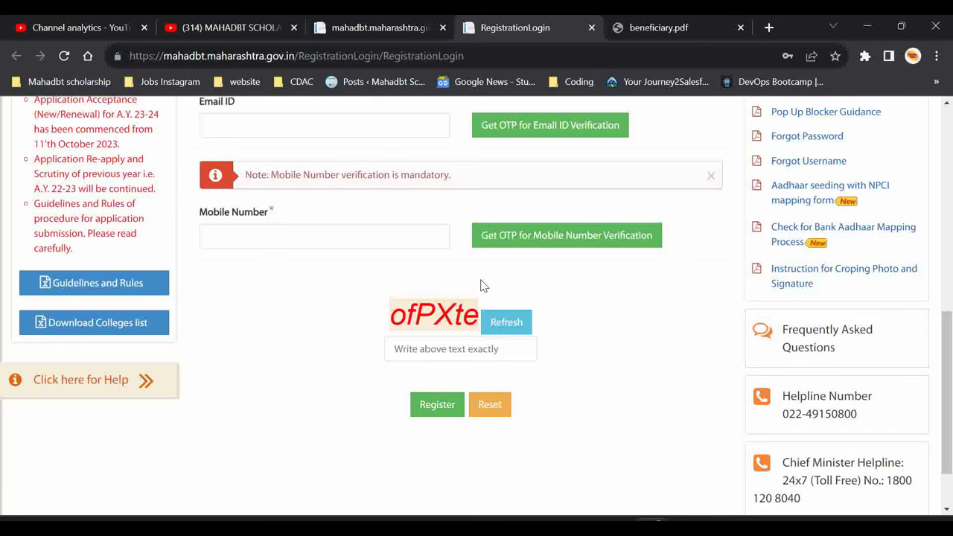
Step: Return to the applicant login page and log in to the applicant's account
click(378, 30)
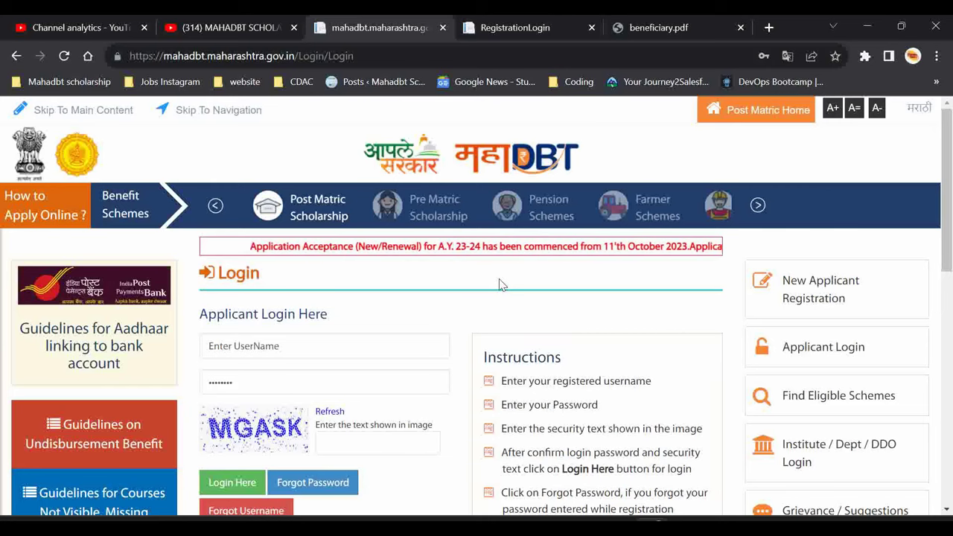
scroll(500, 284, down, 1)
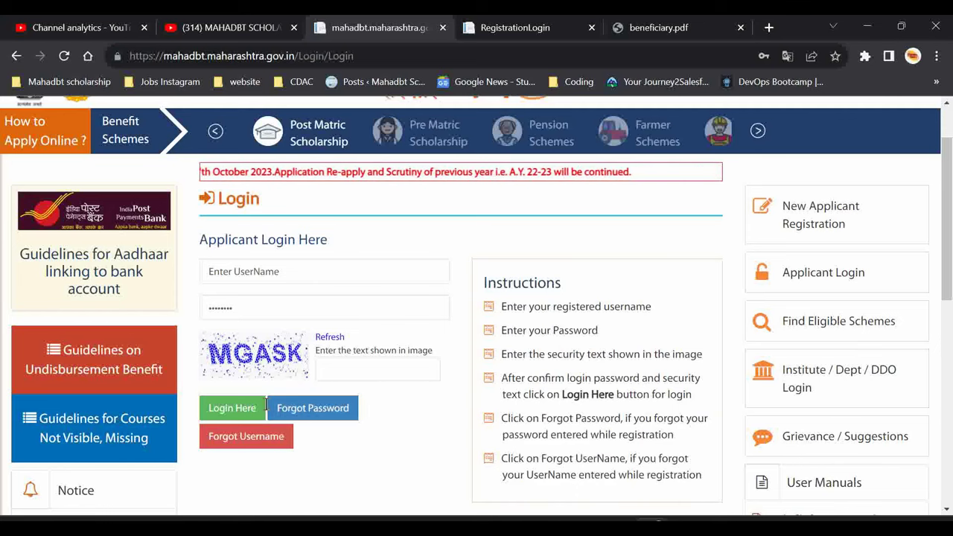
click(251, 412)
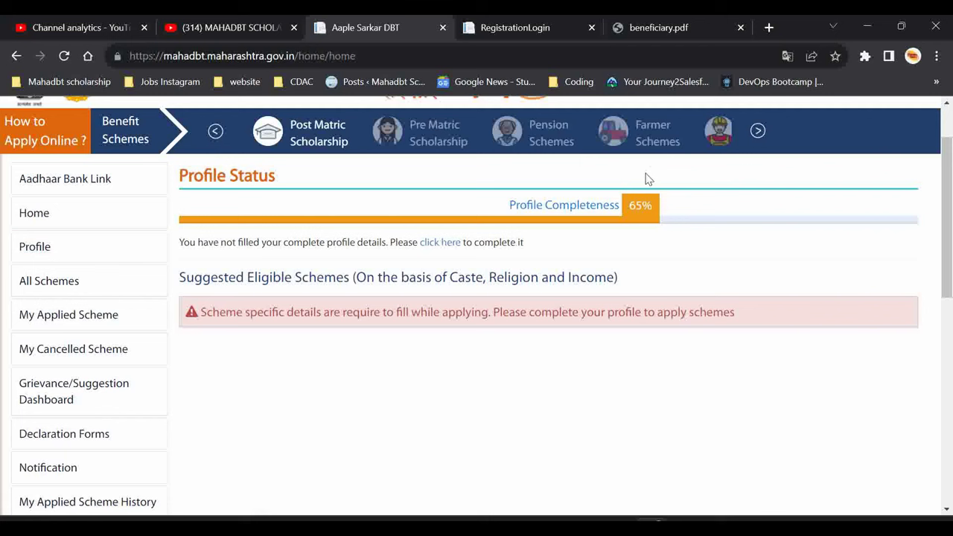
Step: Open the applicant's profile and set the caste category to General in the personal information
click(58, 254)
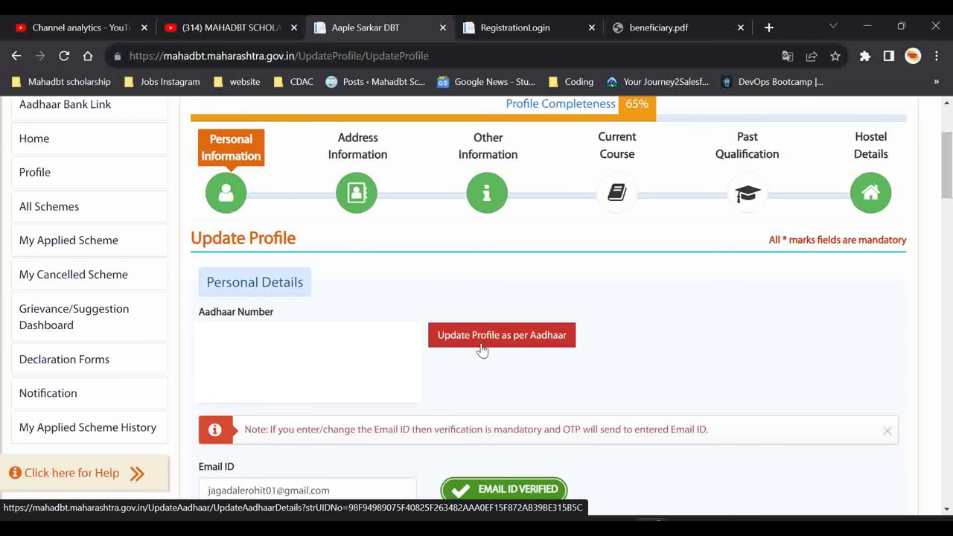
scroll(481, 350, down, 3)
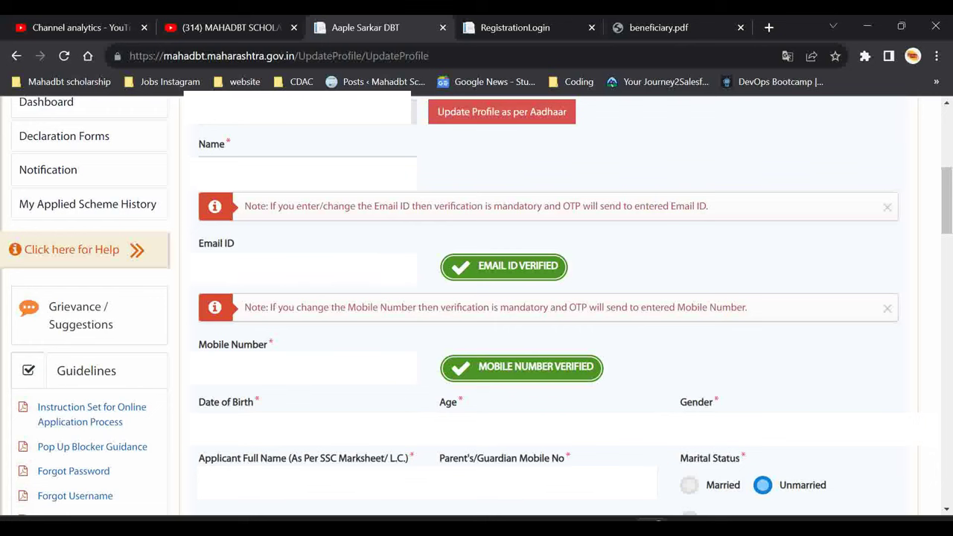
scroll(327, 221, down, 4)
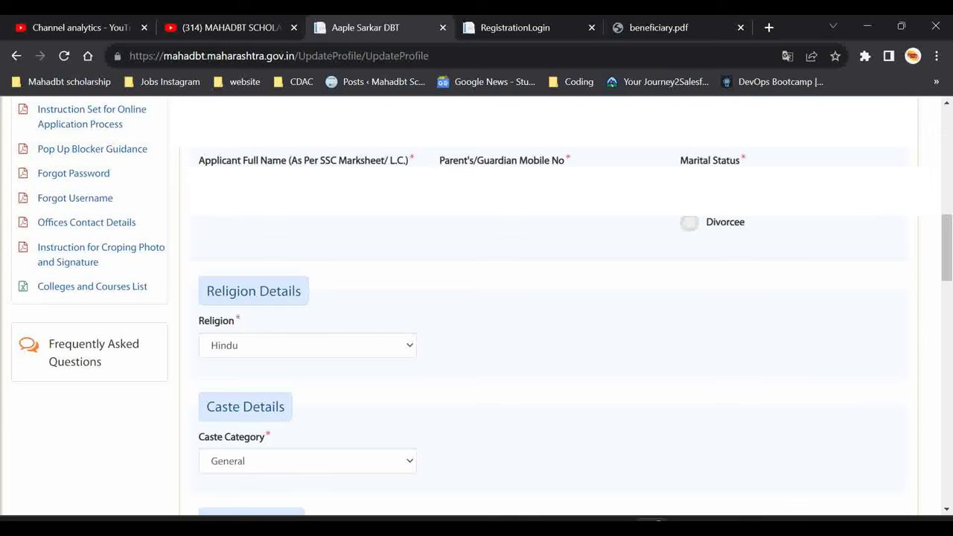
scroll(291, 154, down, 2)
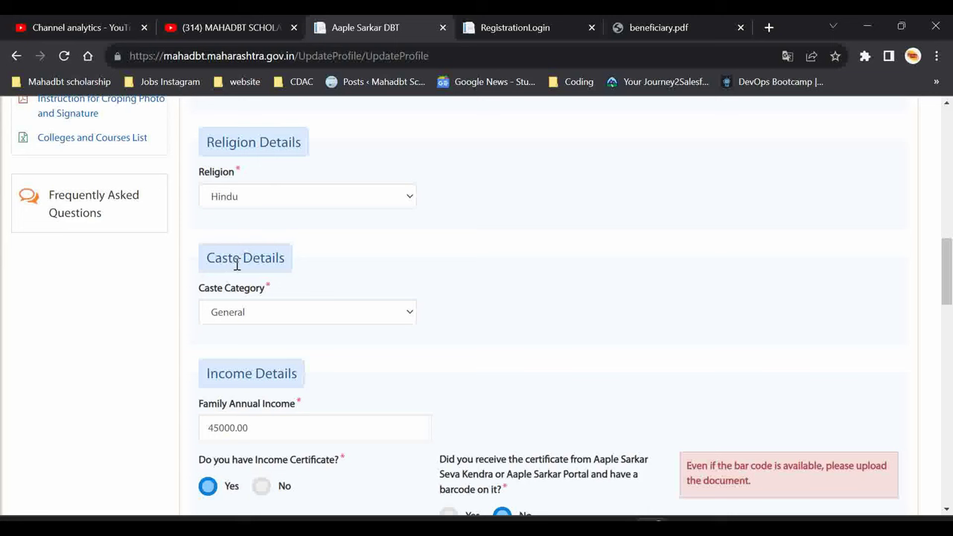
click(253, 312)
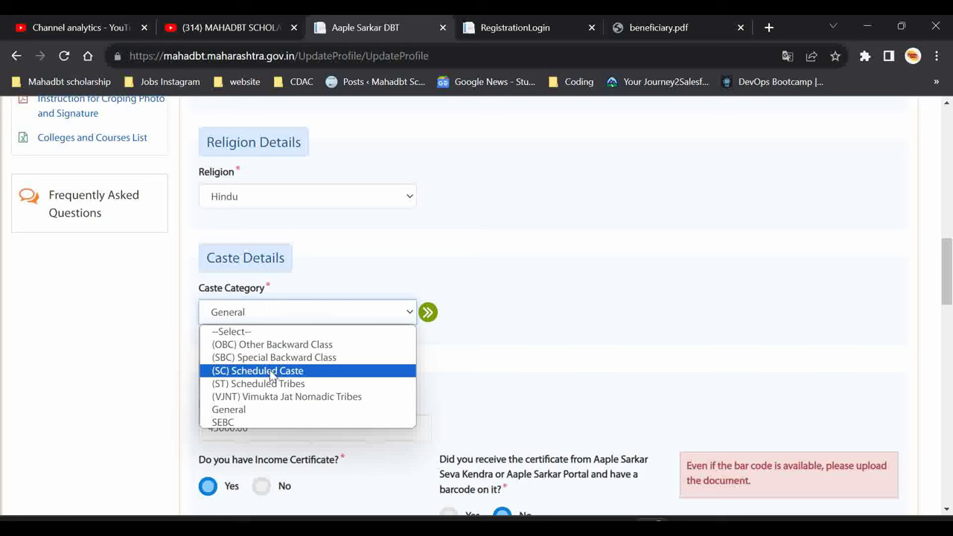
click(266, 416)
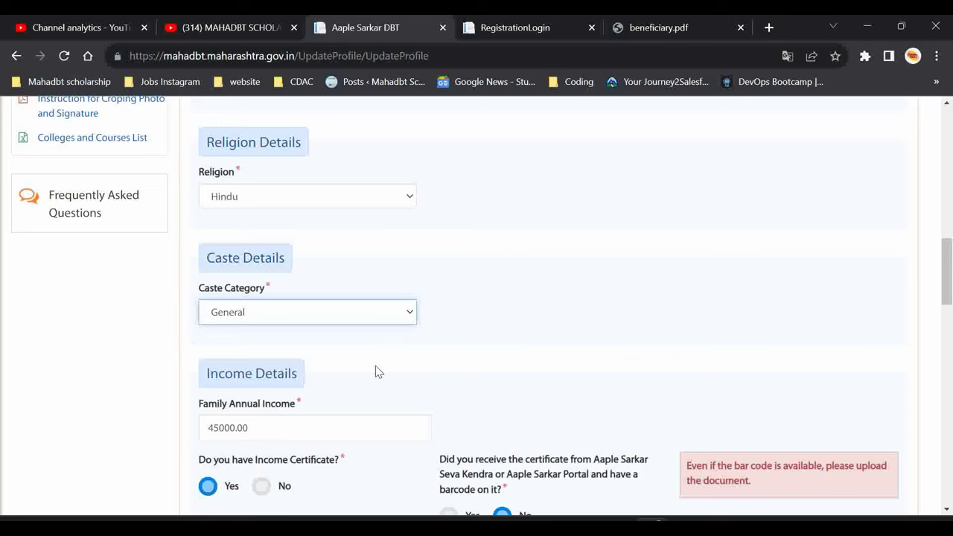
Step: Review the Income Details section, including family annual income, issuing authority and income certificate upload
scroll(375, 366, down, 3)
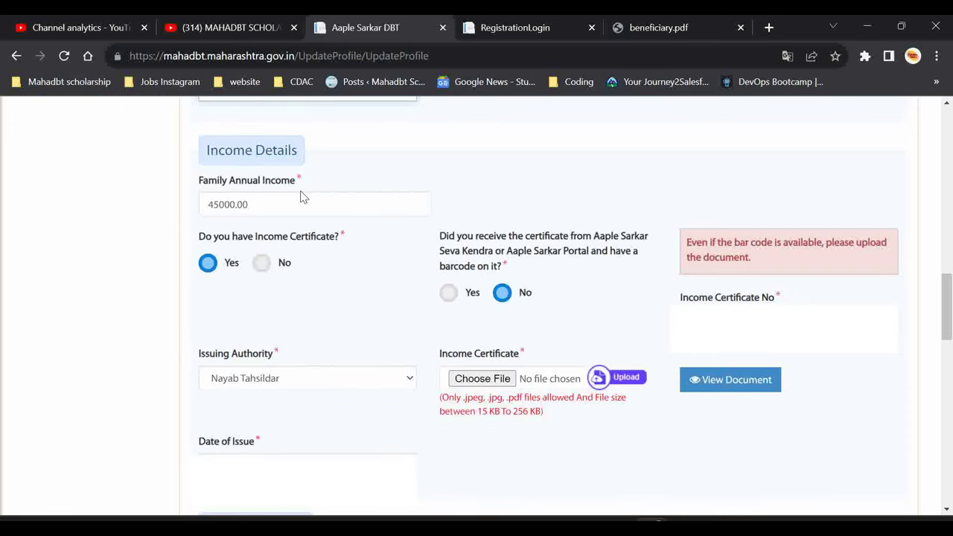
mouse_move(221, 154)
mouse_down()
mouse_move(266, 154)
mouse_move(208, 152)
mouse_up()
click(327, 153)
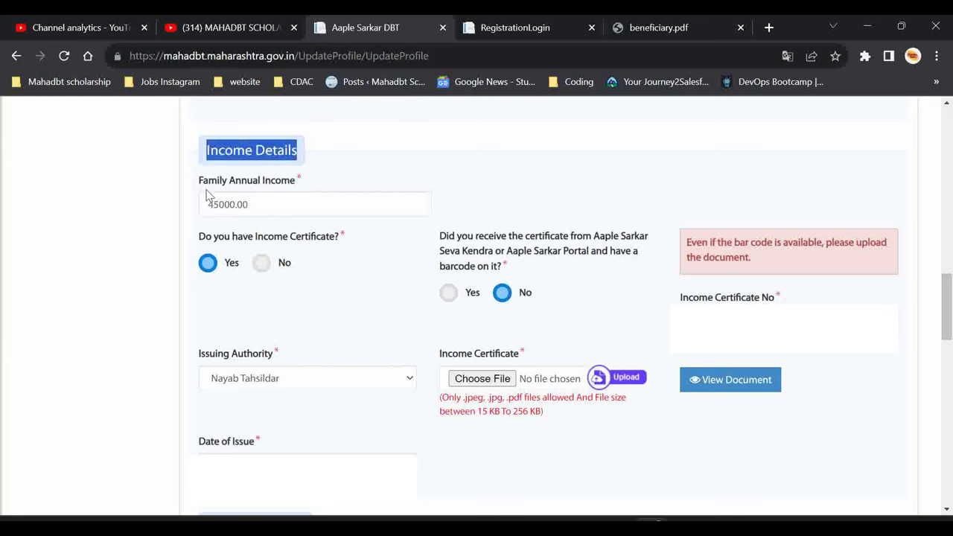
click(346, 171)
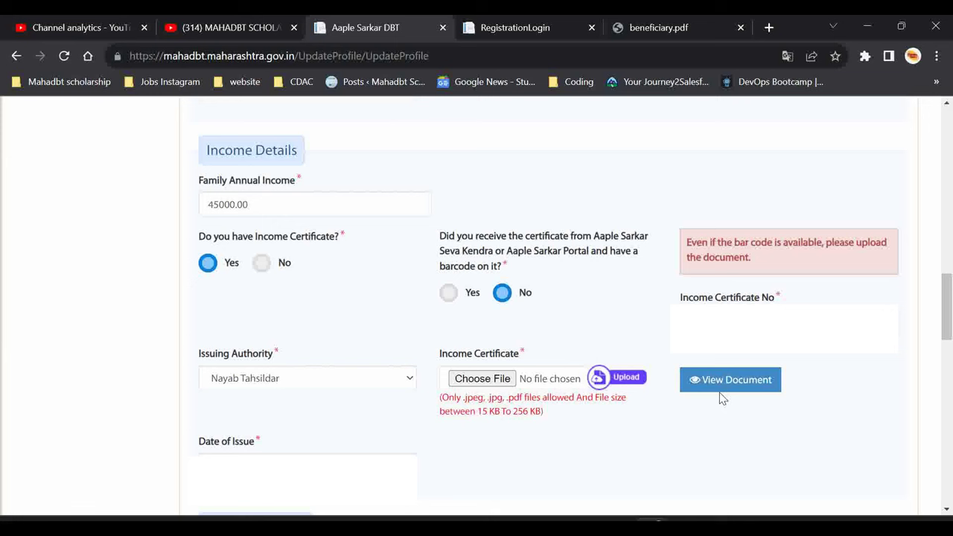
Step: Review the Domicile Details section and check the available relationship types for the domicile certificate, leaving Self selected
scroll(719, 398, down, 5)
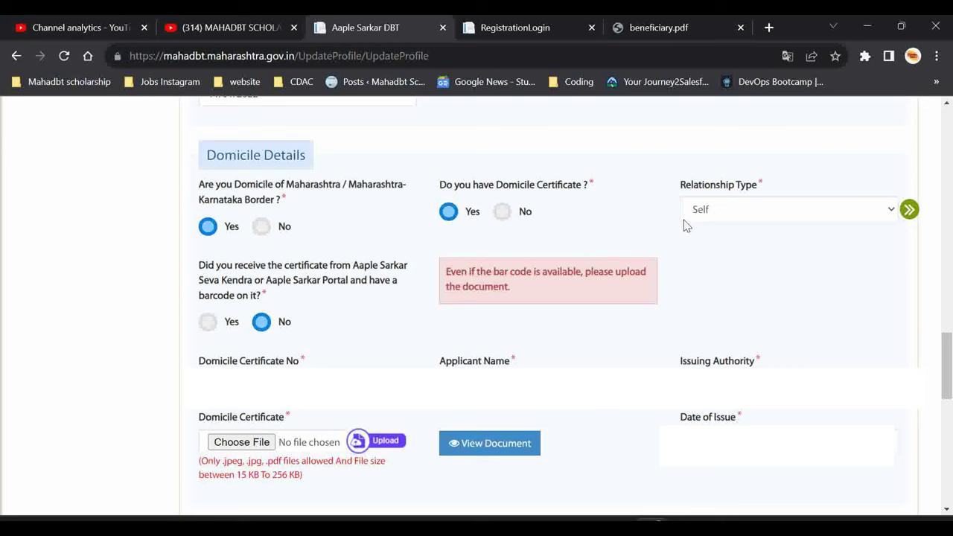
click(700, 210)
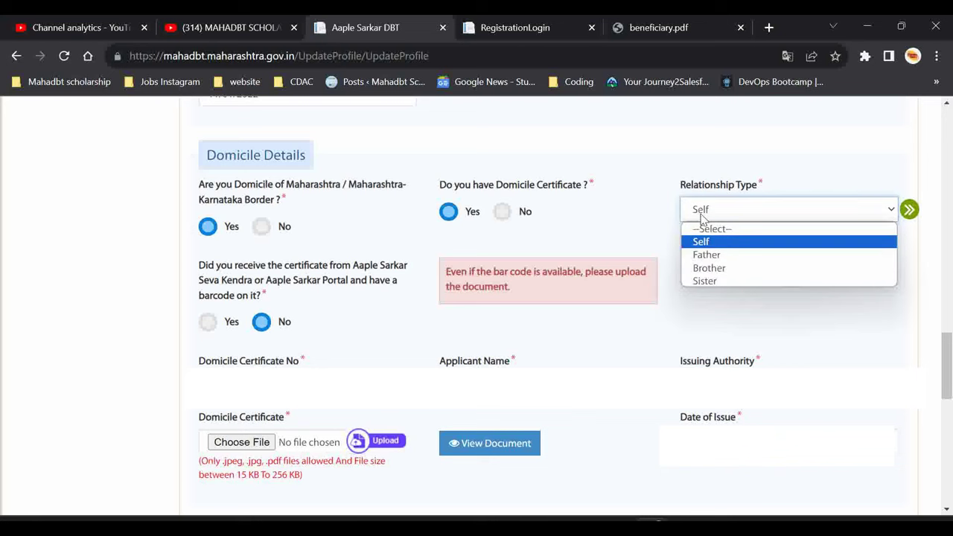
click(674, 229)
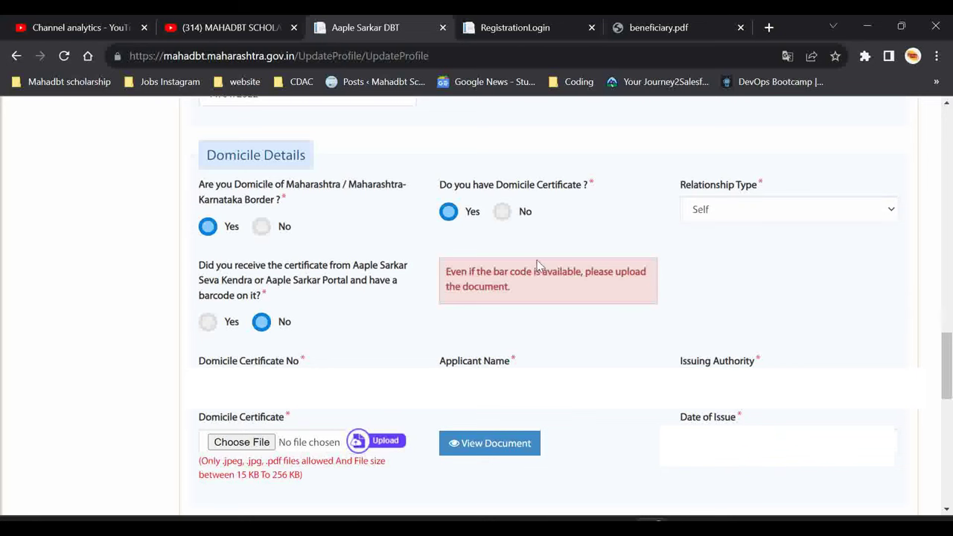
scroll(491, 283, down, 1)
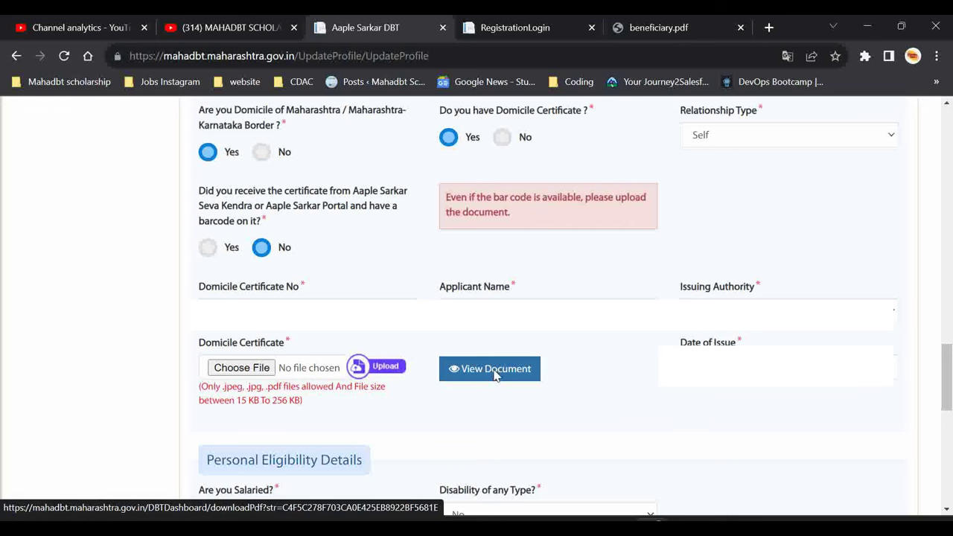
Step: Go to the Bank Details section of the profile and inspect the bank account number and IFS code fields
scroll(491, 375, down, 10)
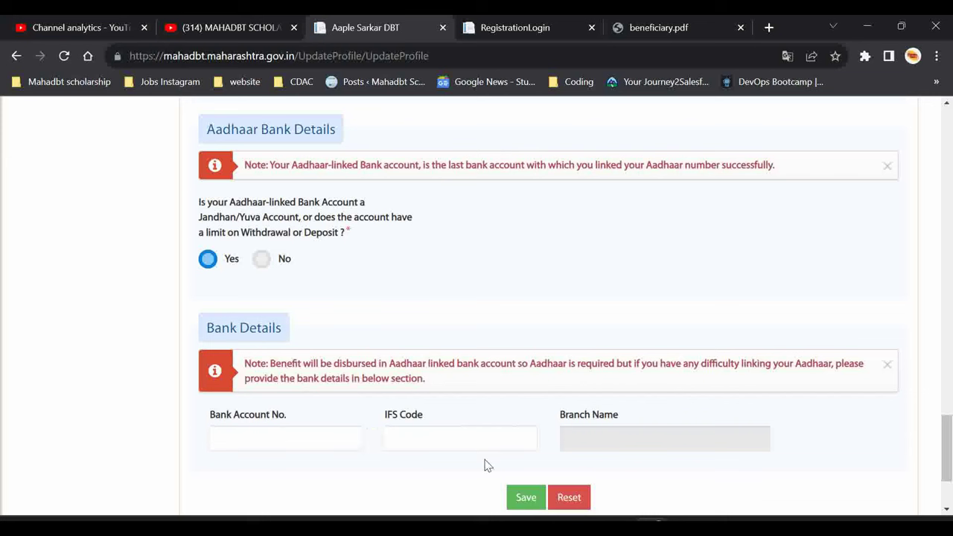
click(290, 435)
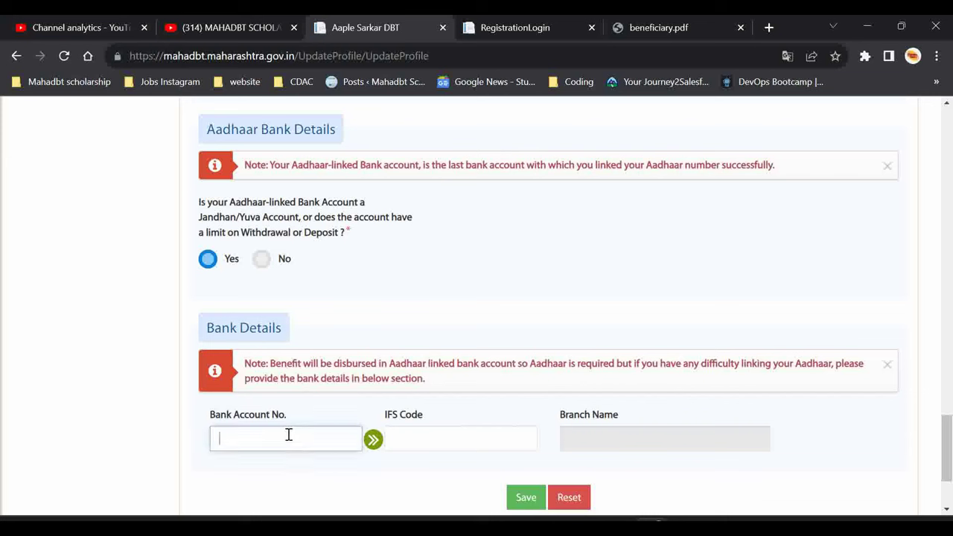
click(481, 436)
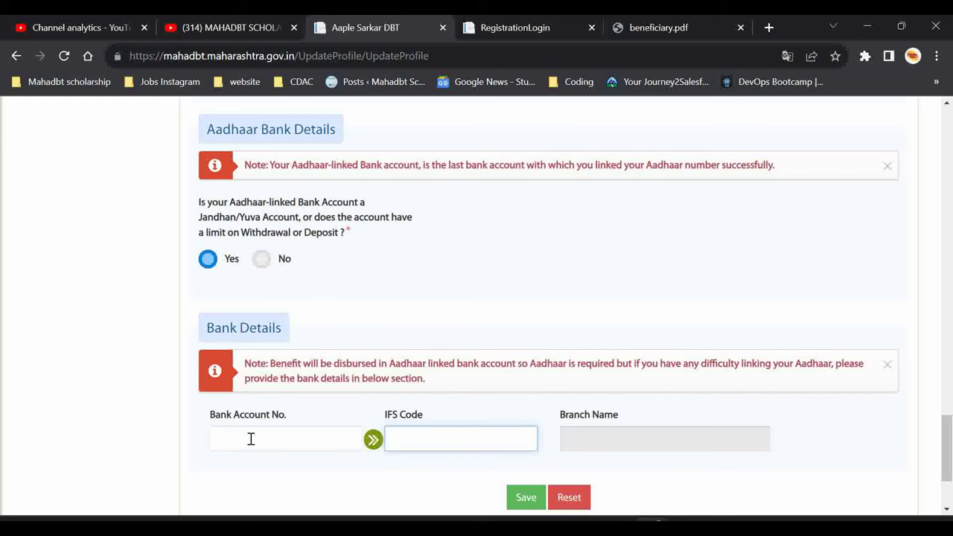
Step: Save the personal information, then save the address information with the correspondence address kept the same as the permanent one
click(525, 498)
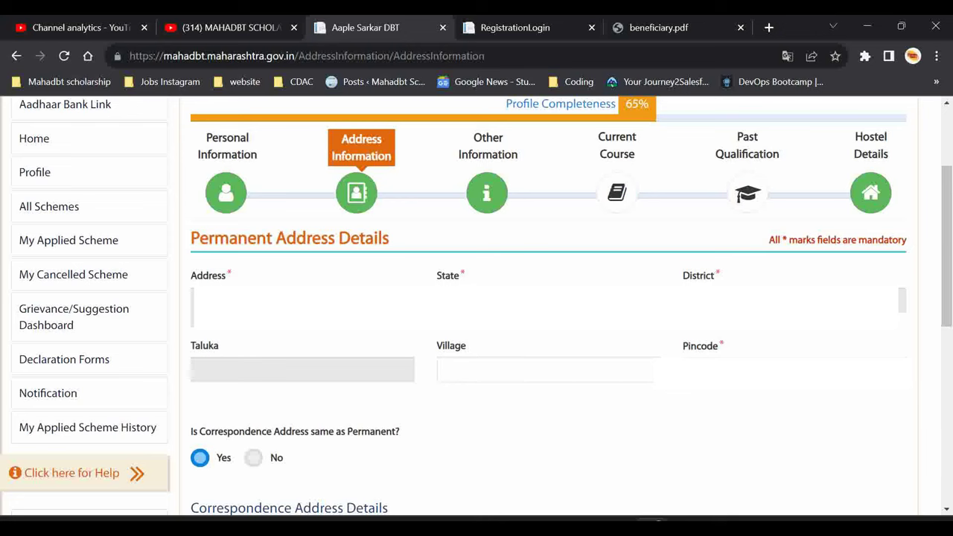
scroll(344, 311, down, 3)
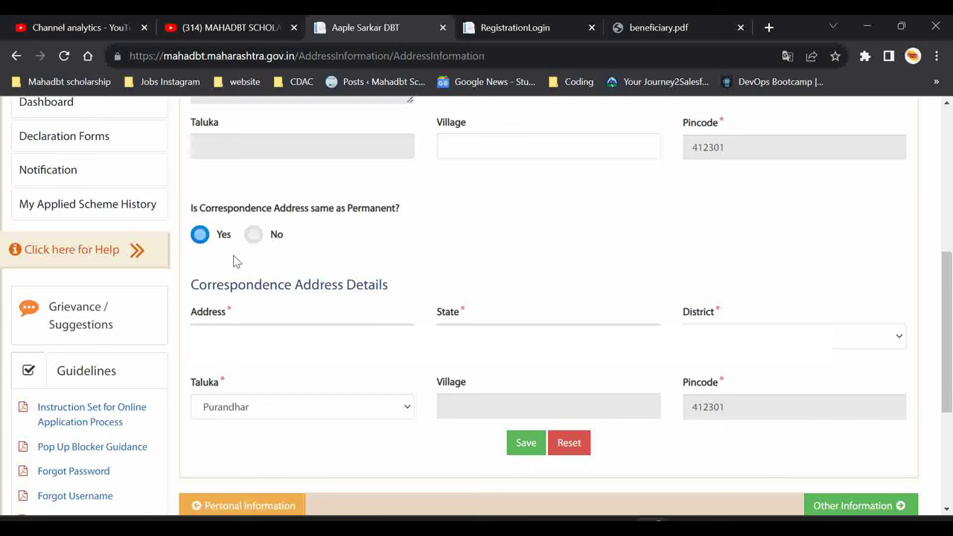
click(521, 444)
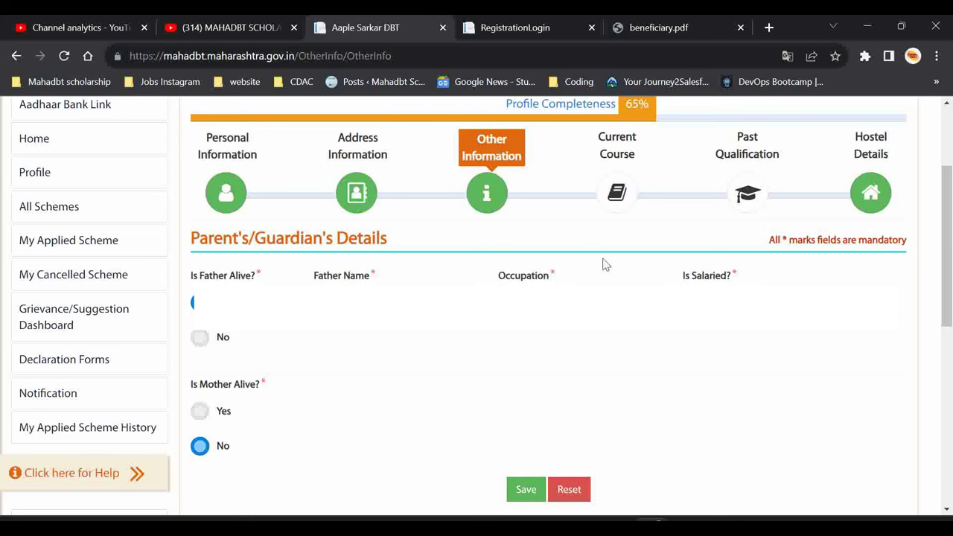
Step: Go to the Current Course section of the profile and set the admission year in the current course to 2023
click(618, 213)
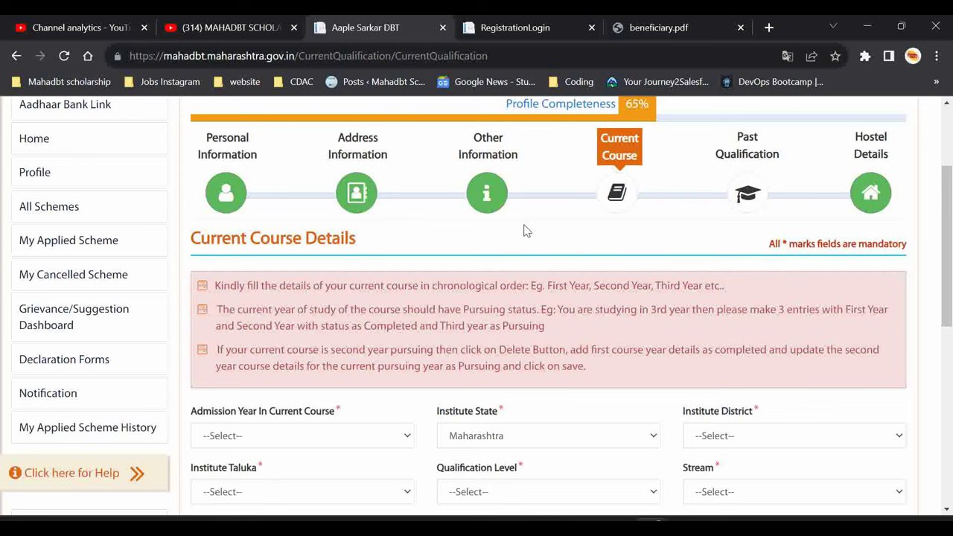
scroll(521, 227, down, 3)
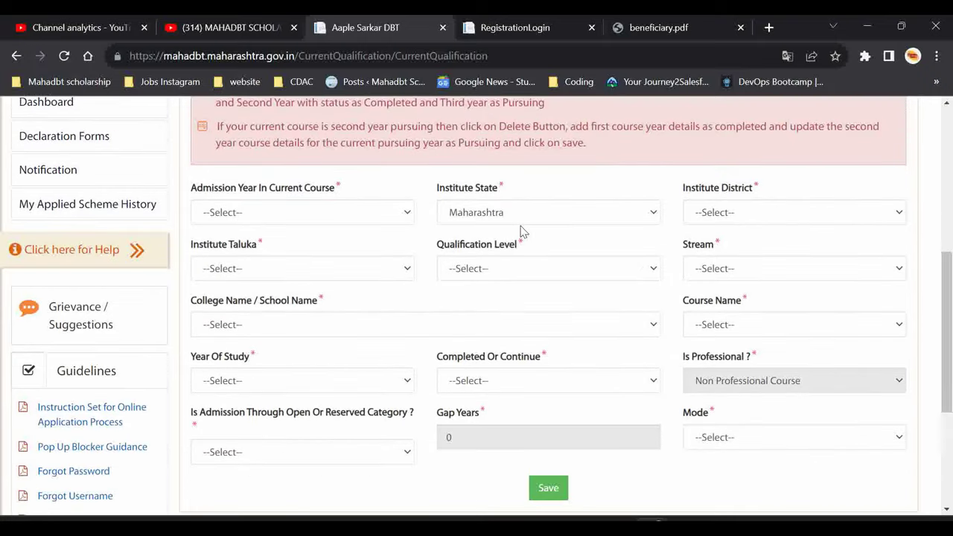
click(228, 209)
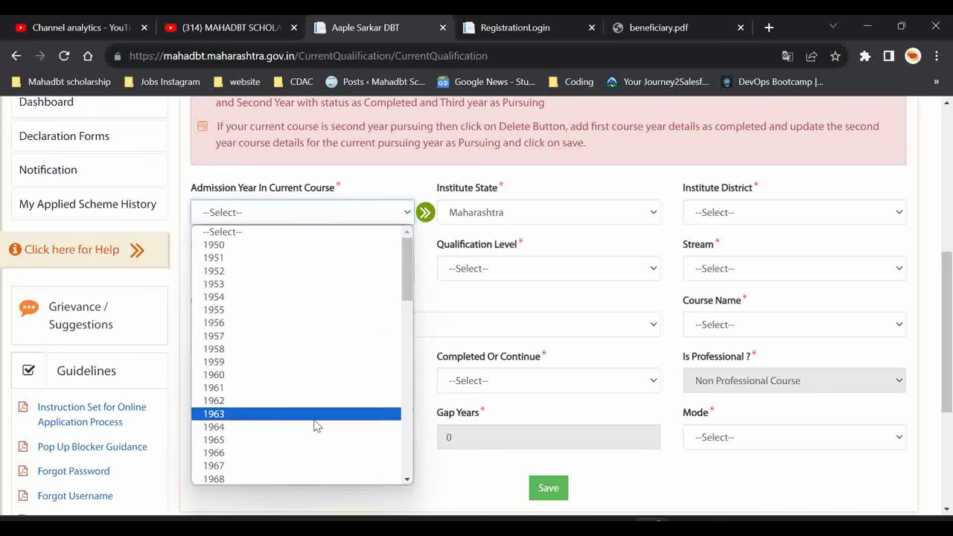
scroll(314, 425, down, 10)
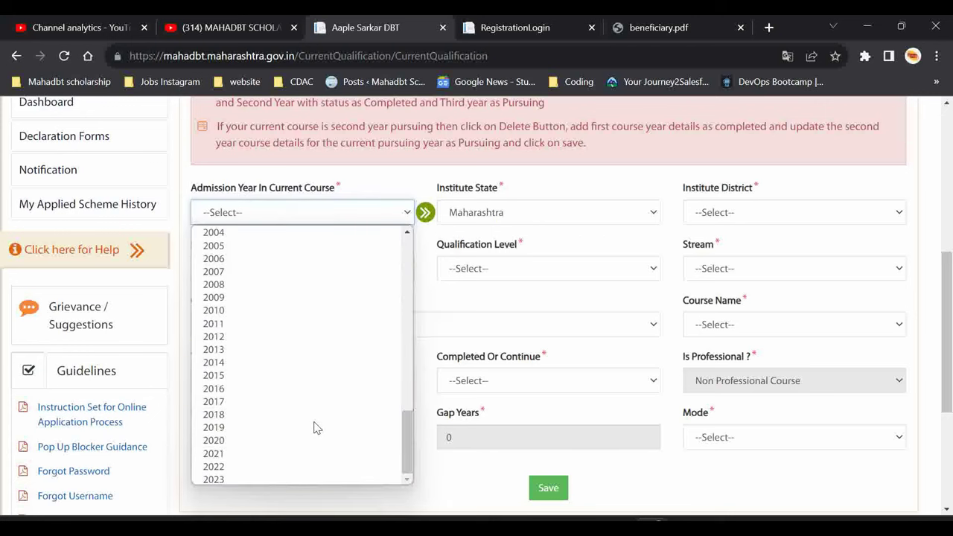
click(282, 480)
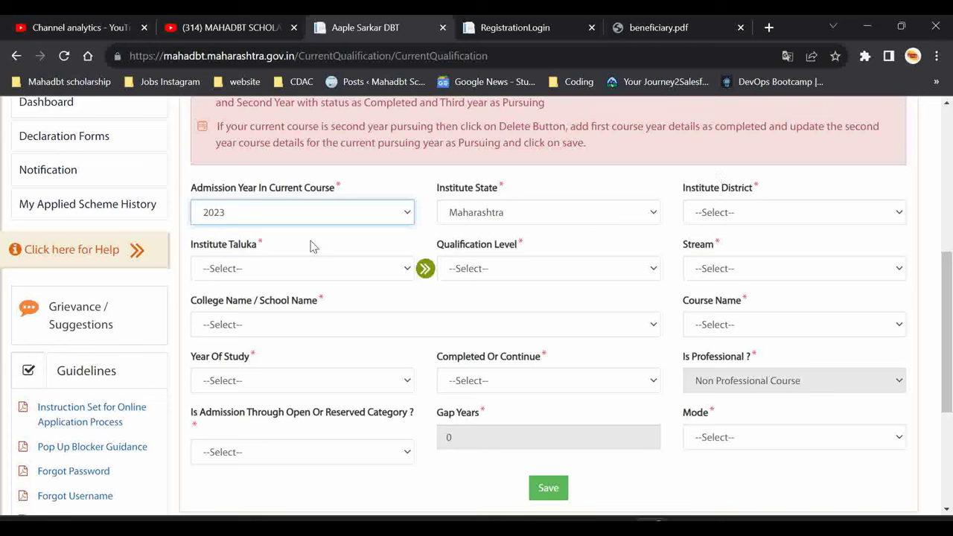
Step: Set the institute taluka to Pune City, the qualification level to Under Graduate Course and the stream to Engineering
click(514, 271)
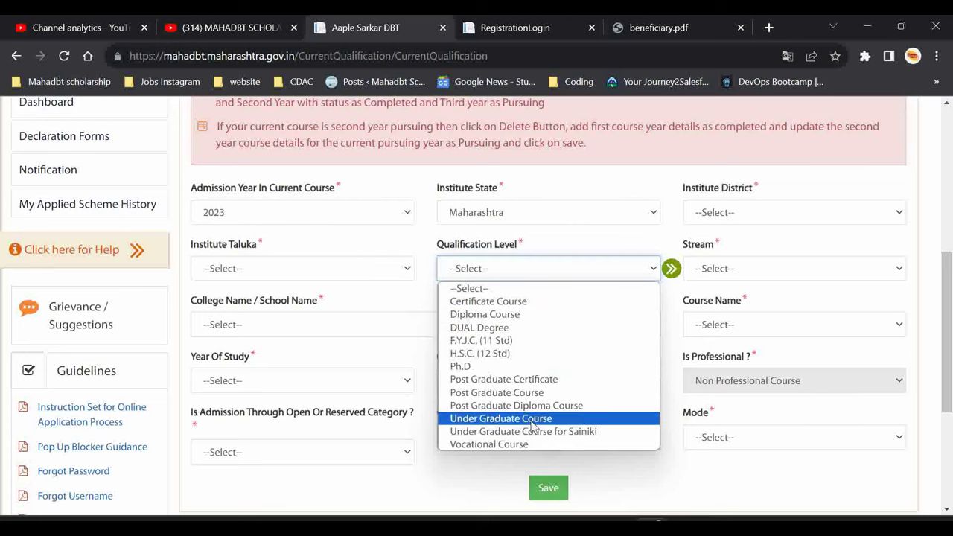
click(670, 268)
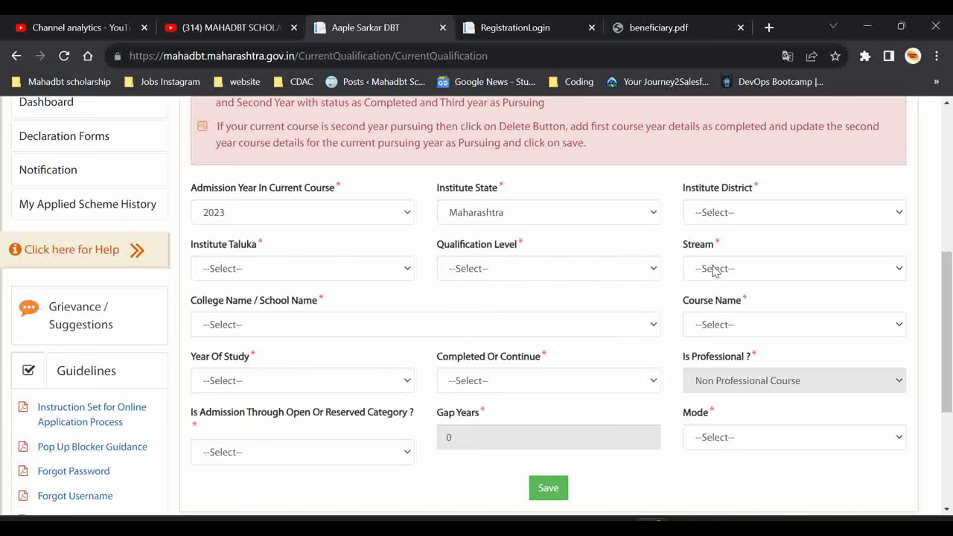
click(714, 269)
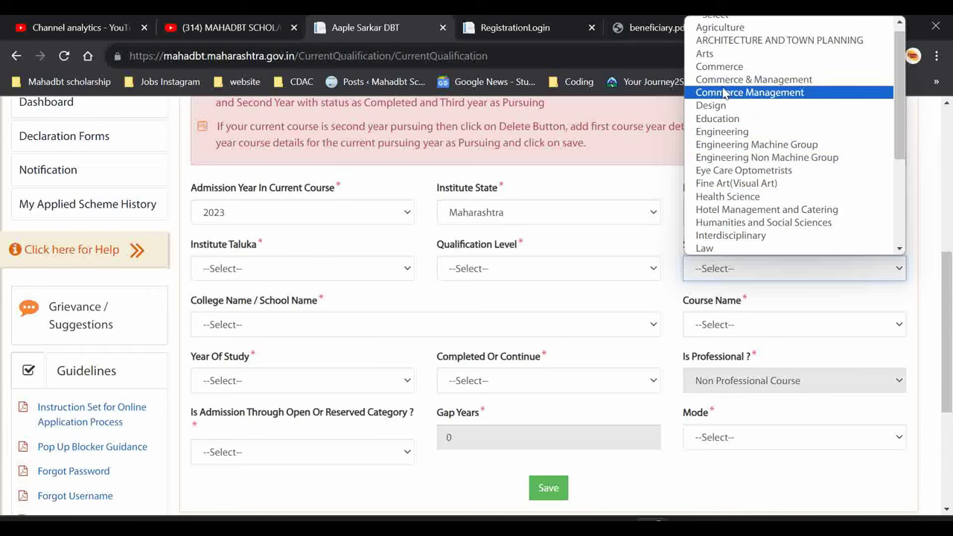
click(723, 131)
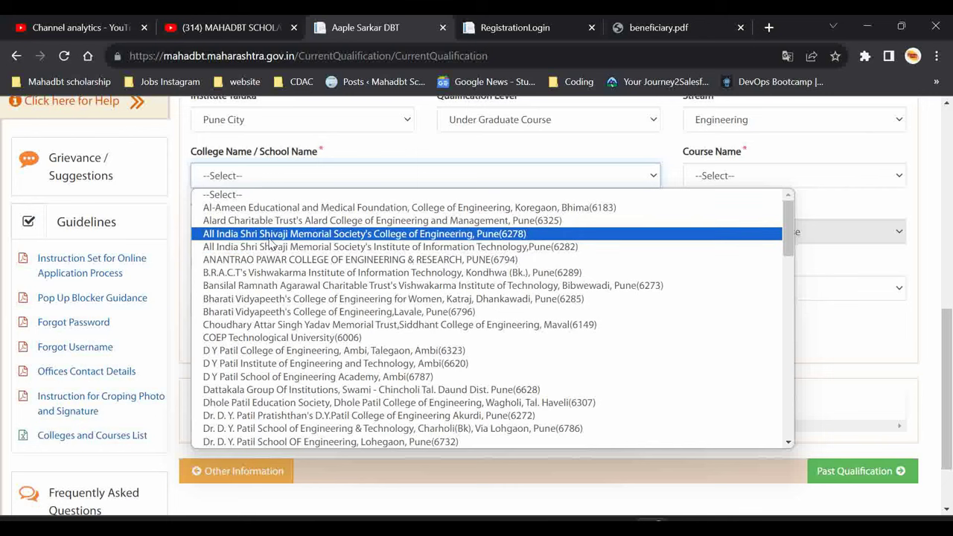
Step: Choose All India Shri Shivaji Memorial Society's College of Engineering, Pune (6278) with the B.E. Computer Engineering (UnAided) course
click(513, 236)
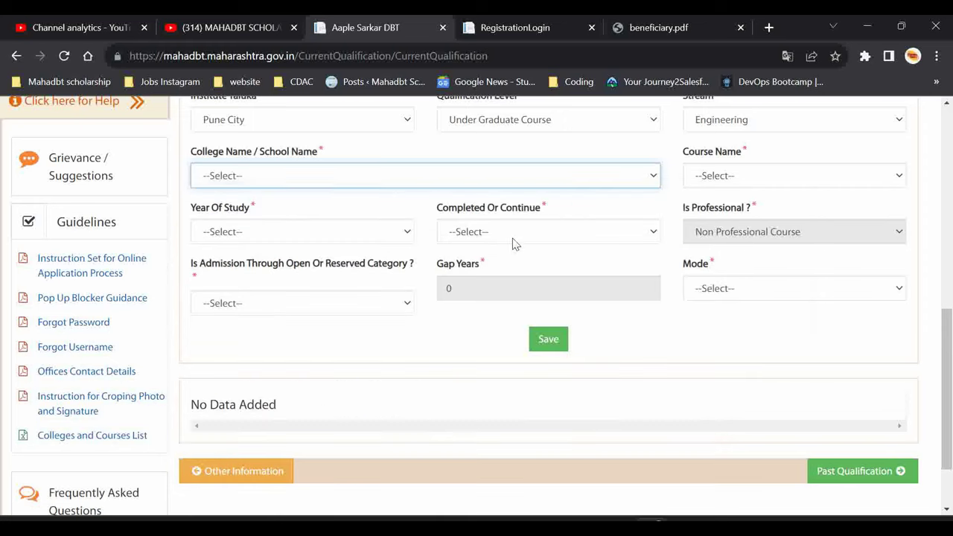
click(741, 177)
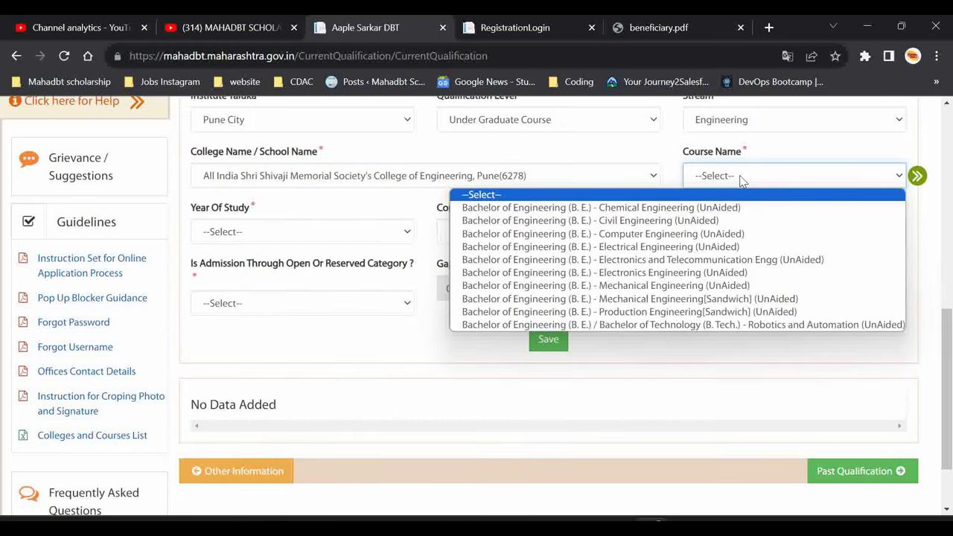
click(581, 234)
Step: Set the admission type to Through CAP/Govt. Quota and go to the CET / Merit Percentage / CLAT Score field
click(345, 240)
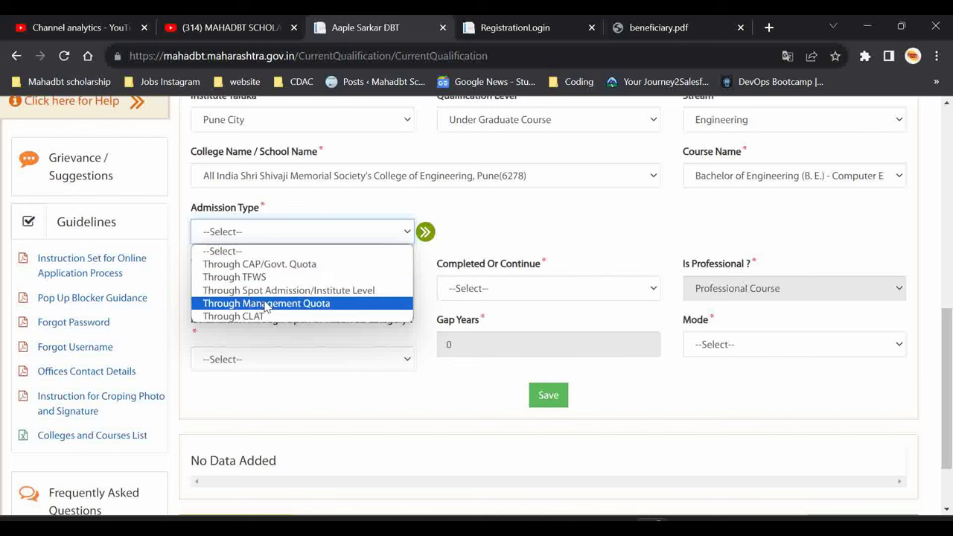
click(258, 266)
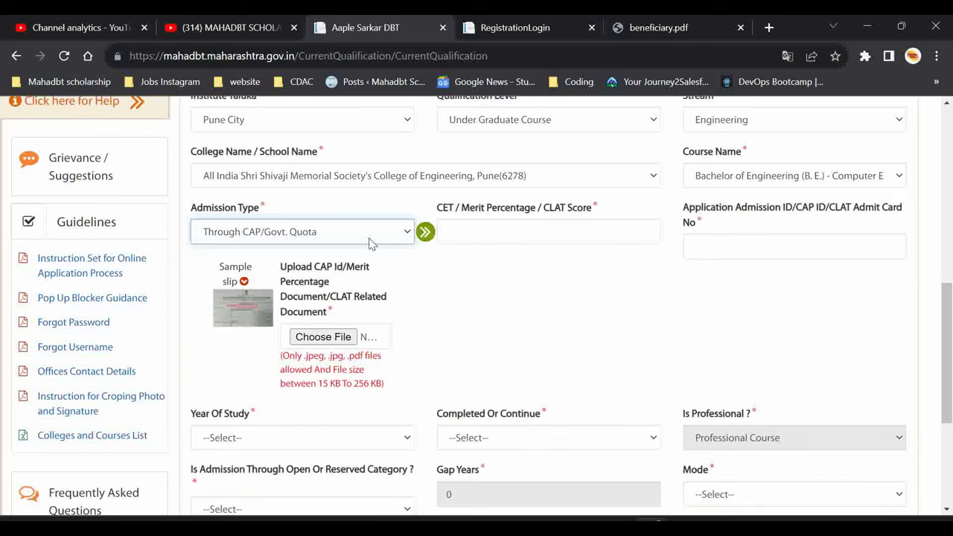
click(510, 233)
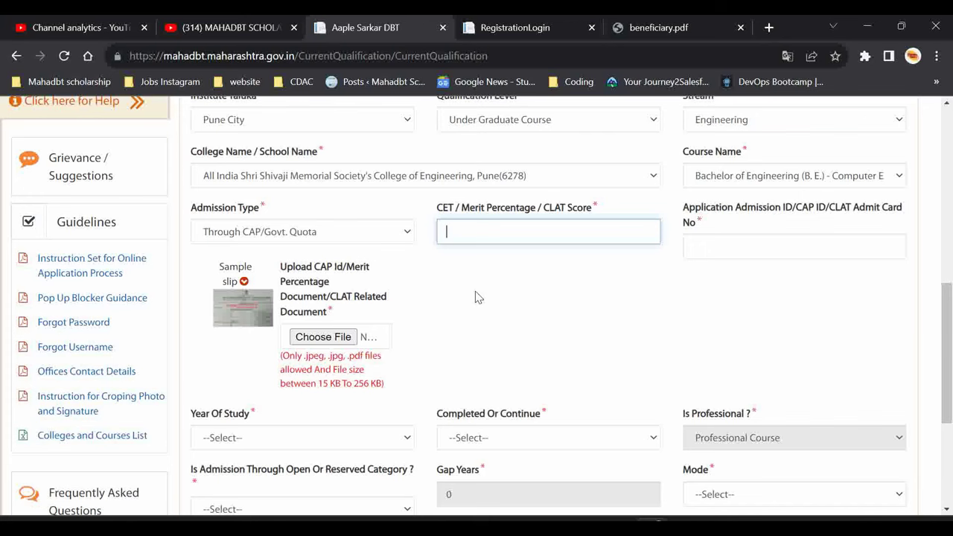
Step: View the CAP ID certificate sample, examine where the application ID is located, and close the sample
click(246, 307)
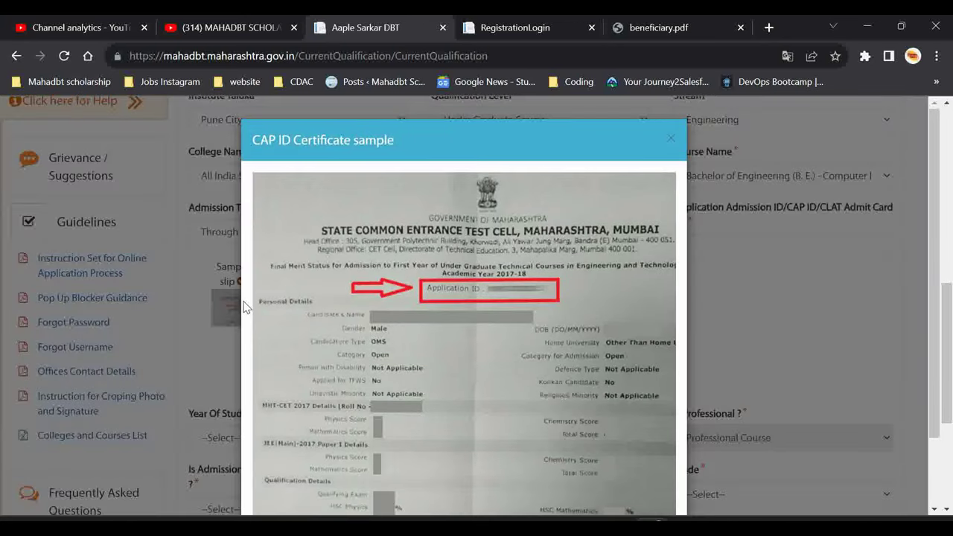
scroll(467, 273, down, 2)
scroll(449, 209, up, 1)
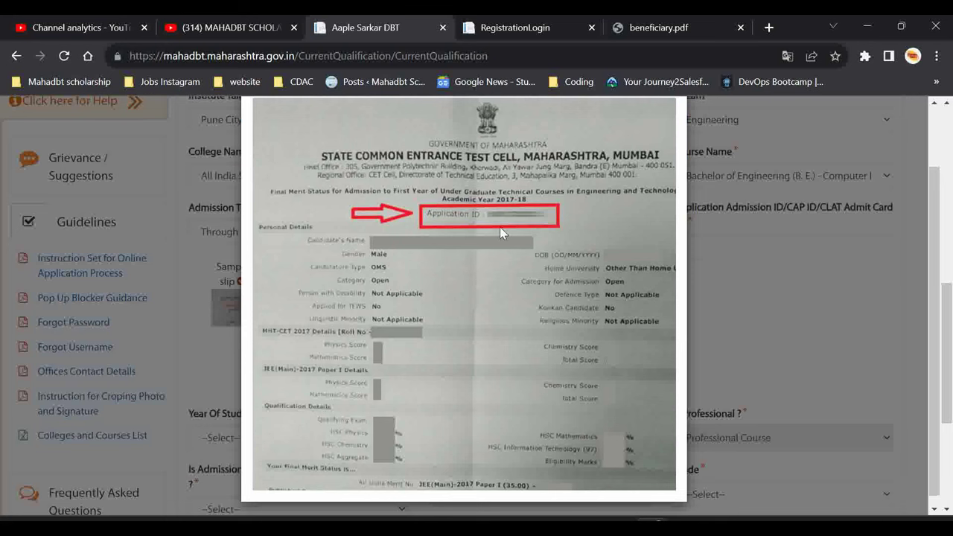
scroll(500, 227, up, 1)
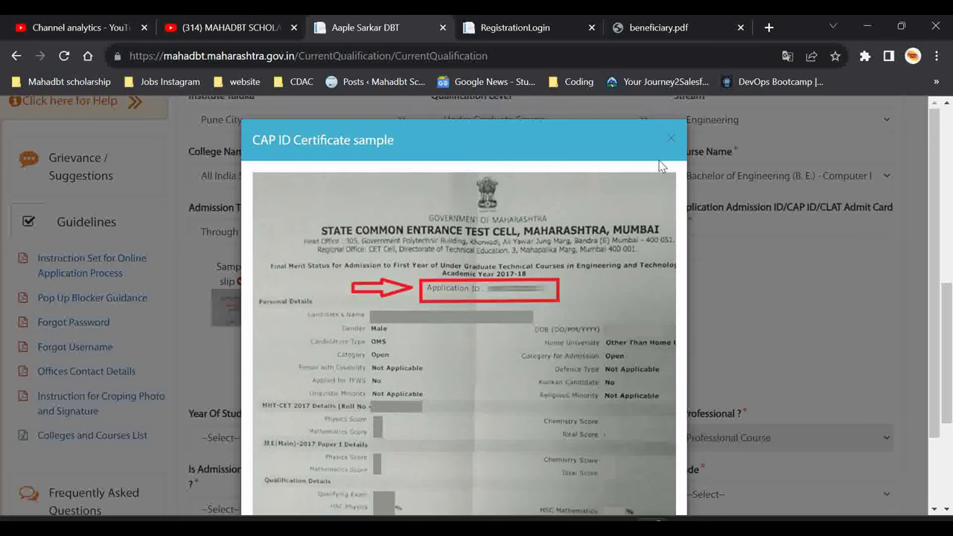
click(665, 141)
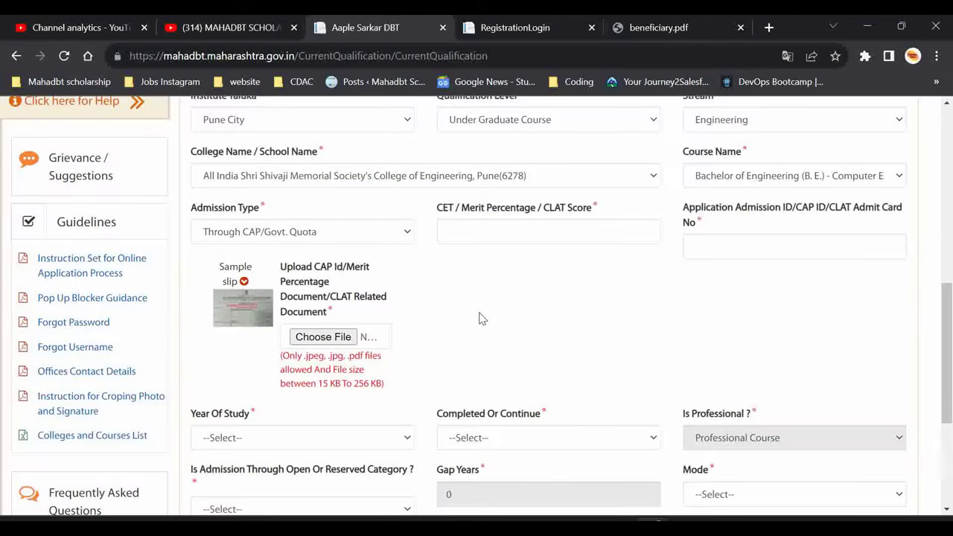
Step: Set the year of study to First Year with the status First Year Pursuing
scroll(462, 307, down, 1)
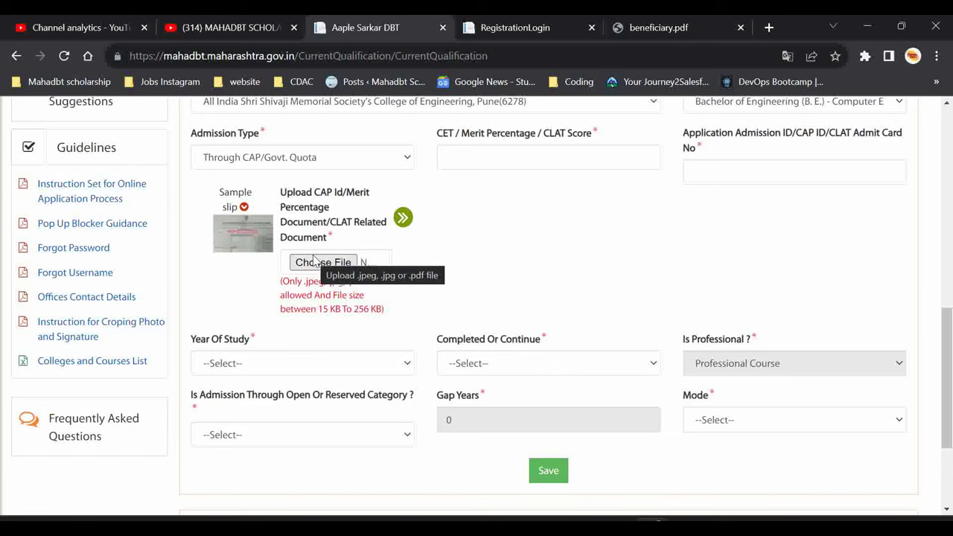
scroll(313, 261, down, 1)
click(259, 295)
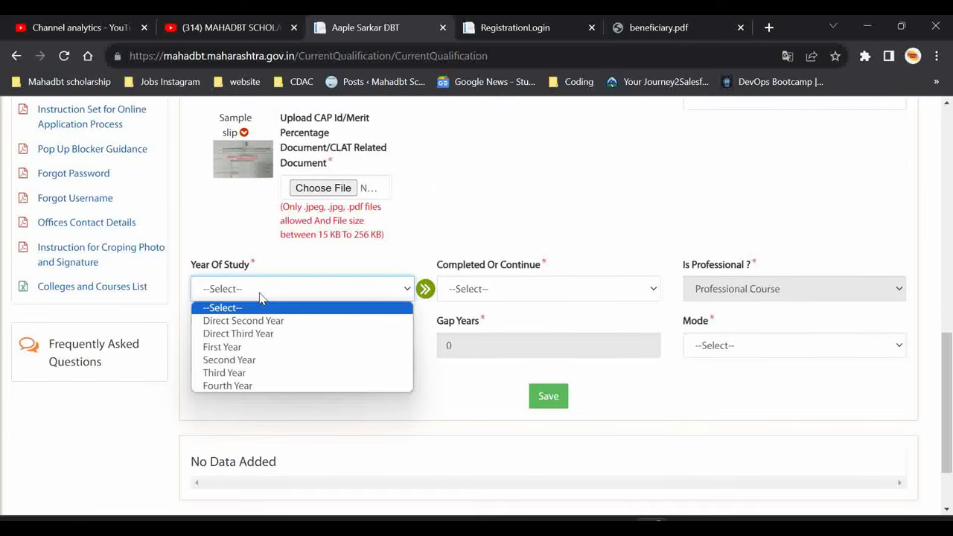
click(254, 350)
click(502, 295)
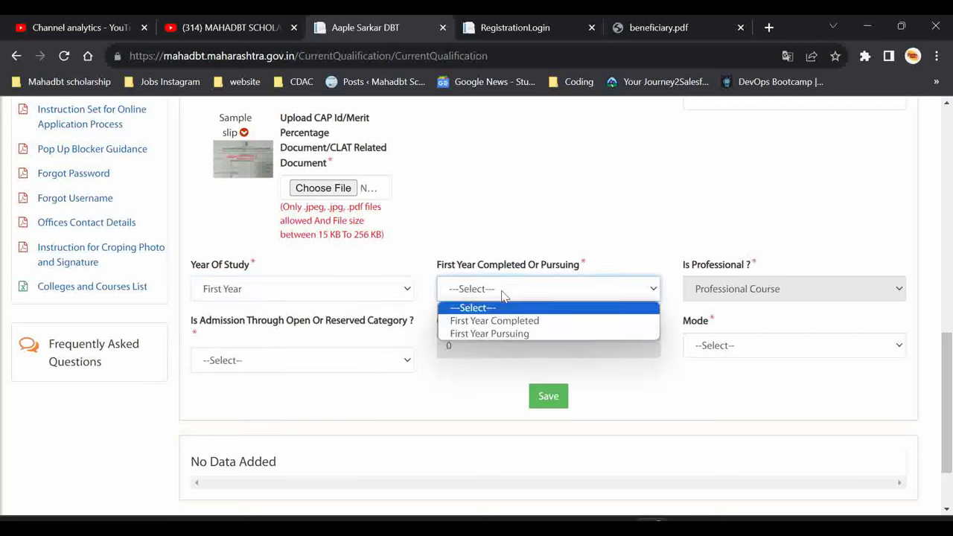
click(489, 335)
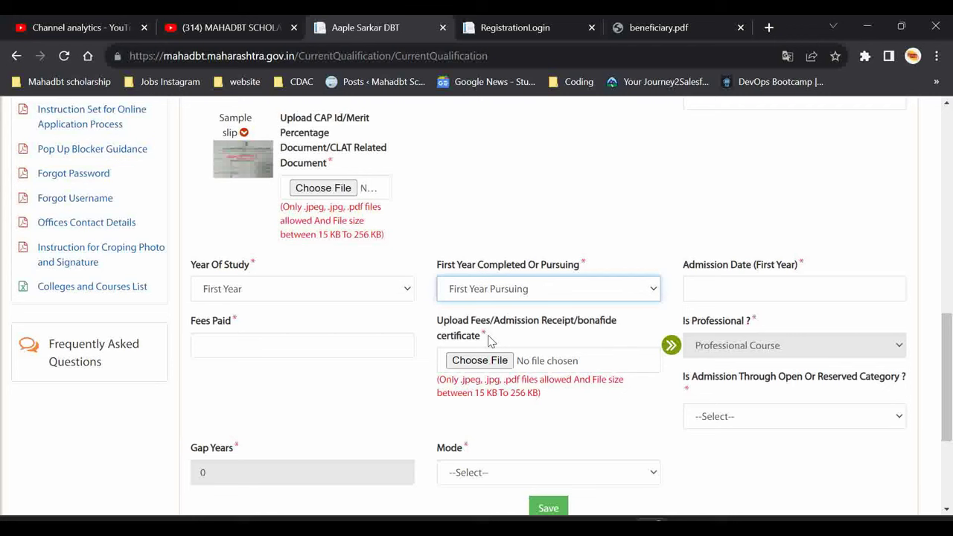
Step: Inspect the first-year admission date calendar and the Fees Paid field, leaving both empty
click(702, 287)
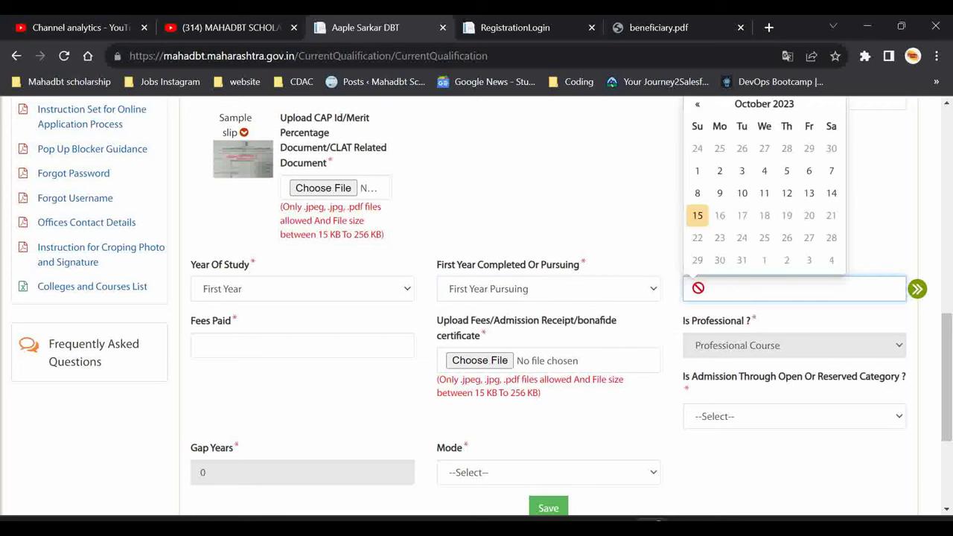
click(302, 385)
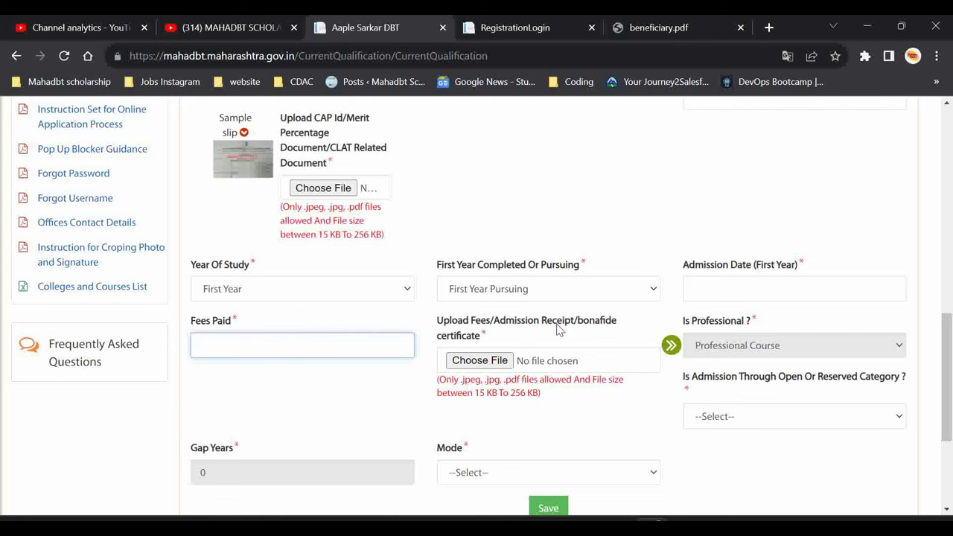
scroll(645, 326, down, 1)
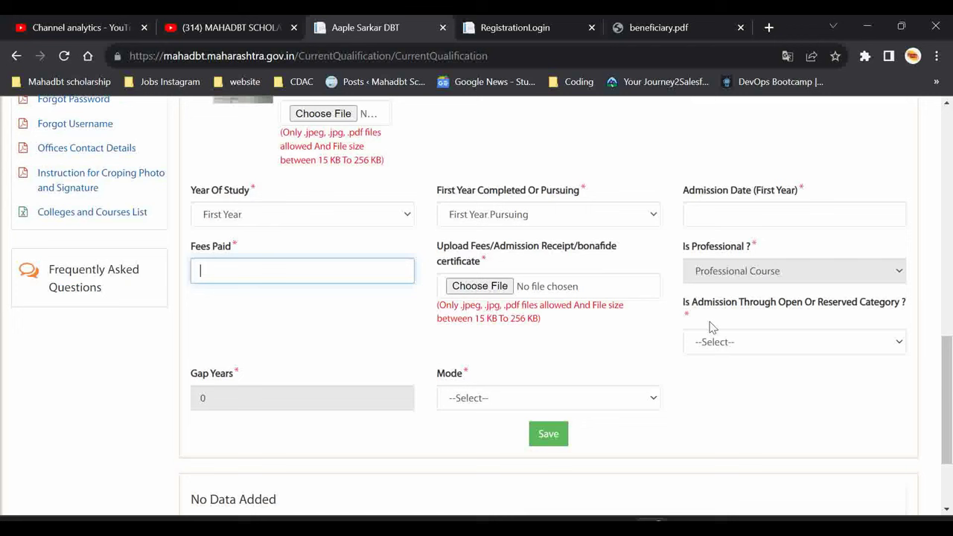
Step: Set the admission category to General and the mode to Regular, and save the current course details
click(756, 351)
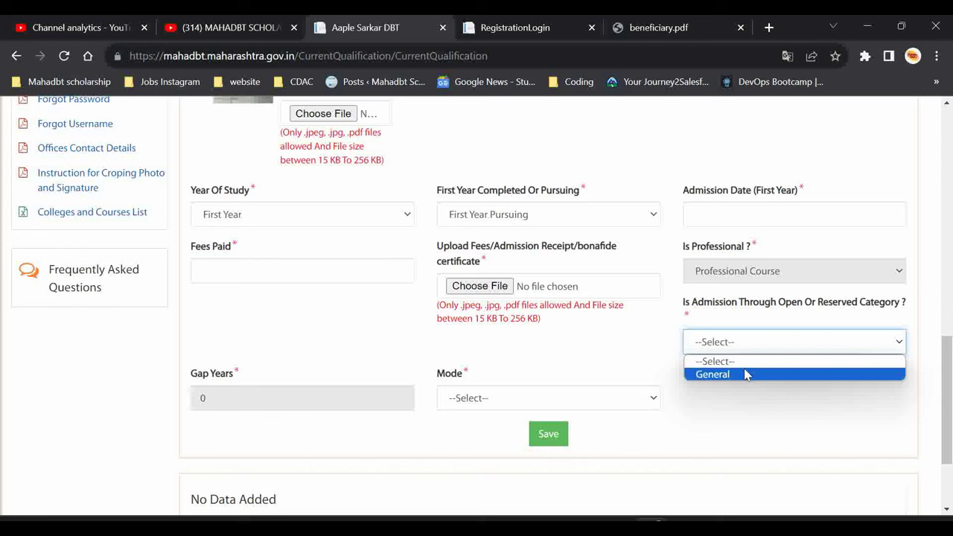
click(746, 375)
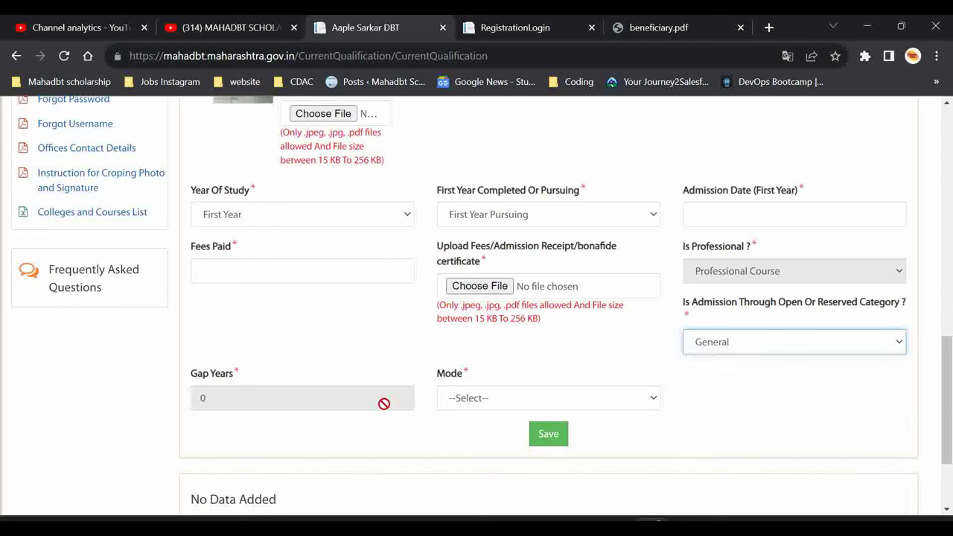
click(470, 398)
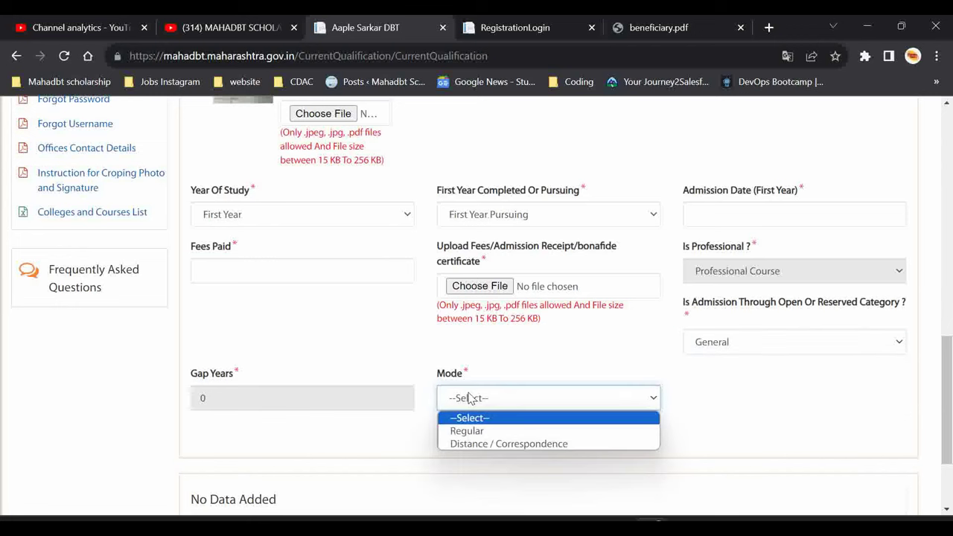
click(469, 431)
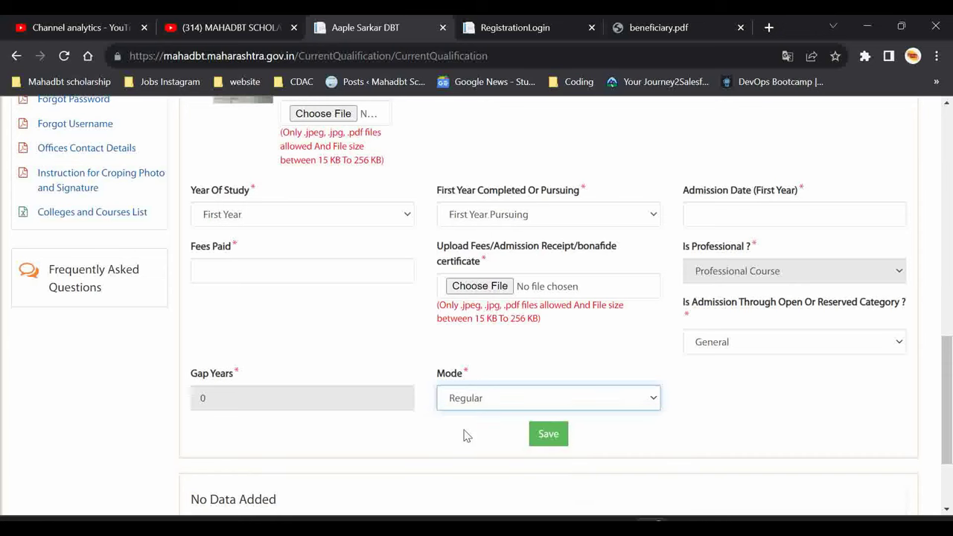
click(548, 434)
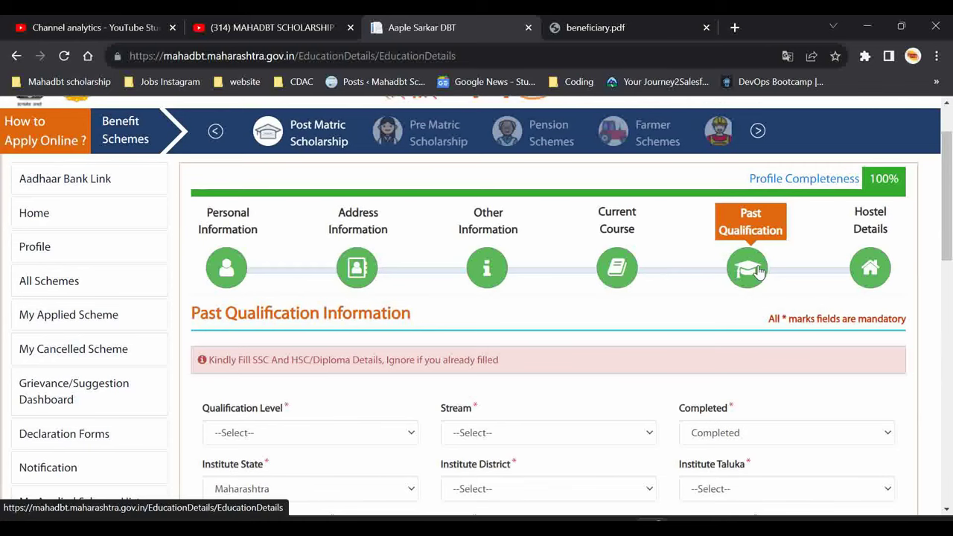
Step: Examine the Past Qualification form's fields, from qualification level to the gap question, and the saved qualification records below it
scroll(756, 273, down, 1)
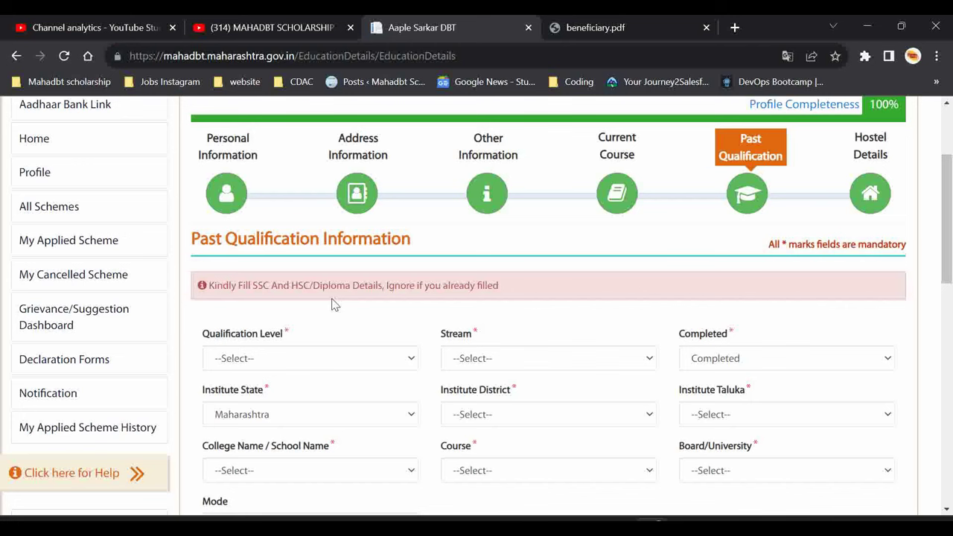
scroll(332, 304, down, 1)
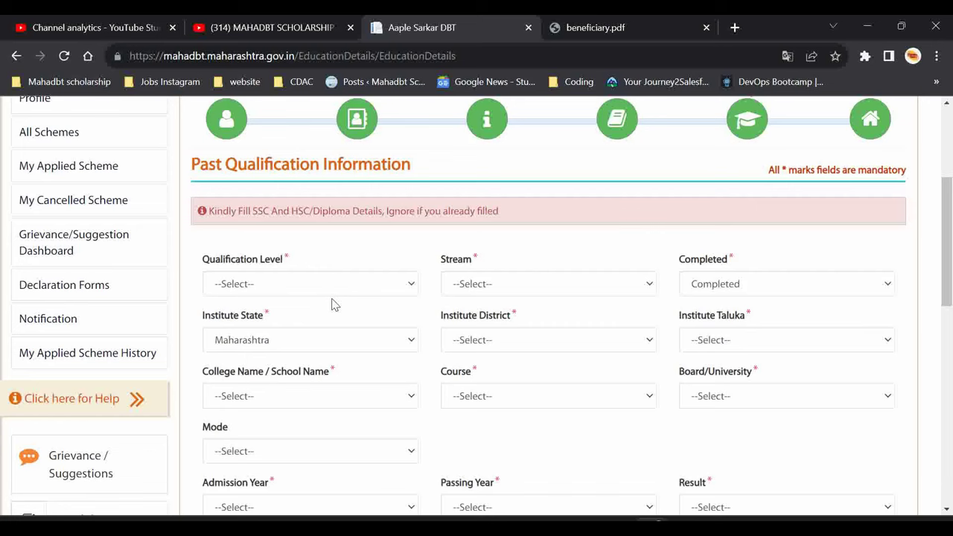
scroll(332, 304, down, 1)
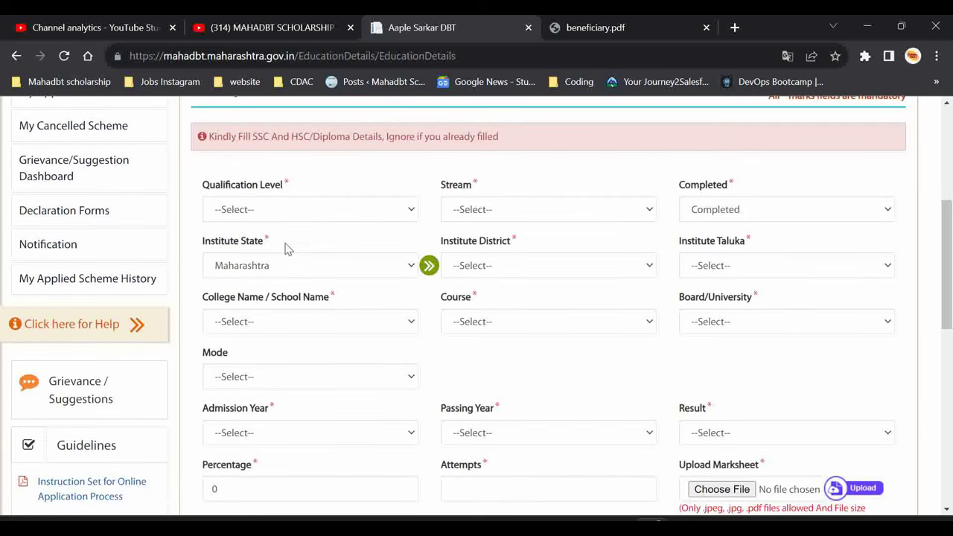
scroll(544, 332, down, 1)
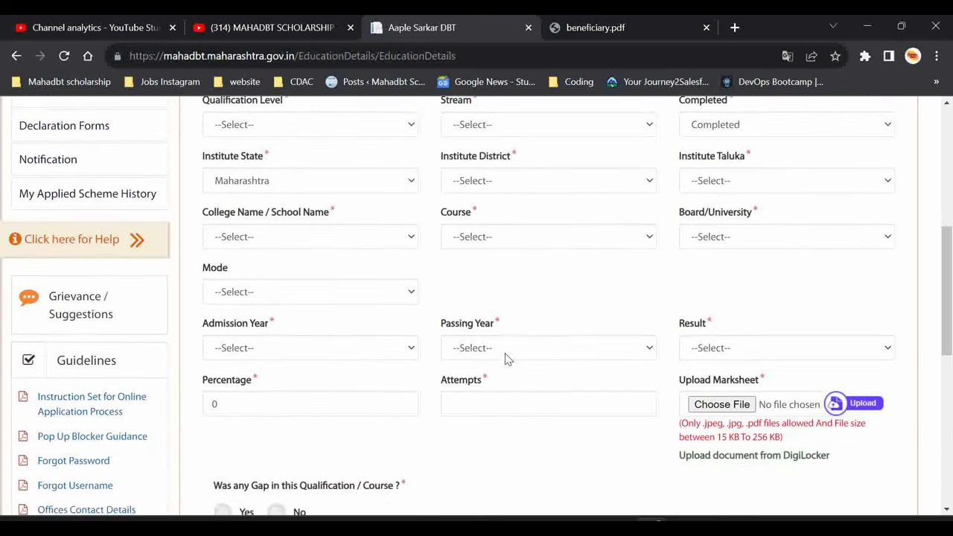
scroll(506, 357, down, 2)
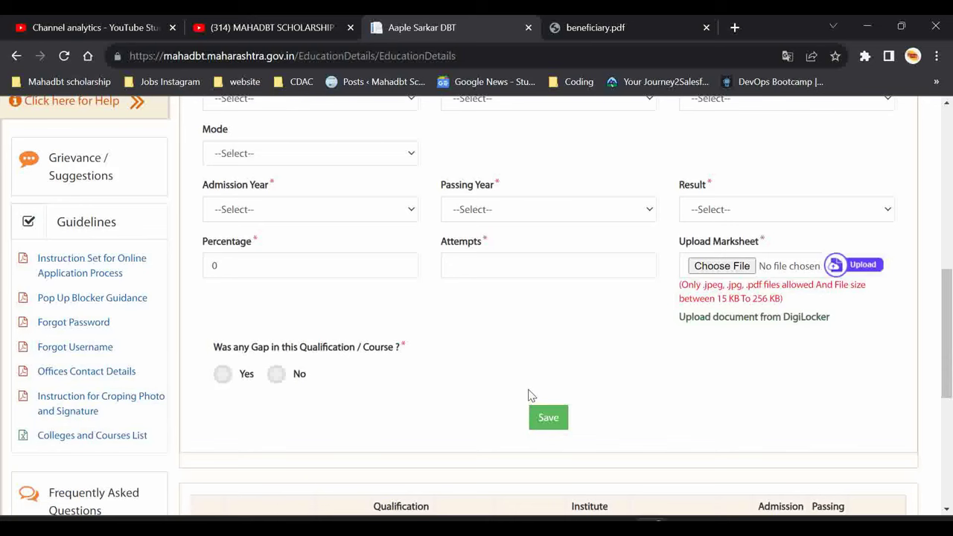
scroll(525, 385, down, 3)
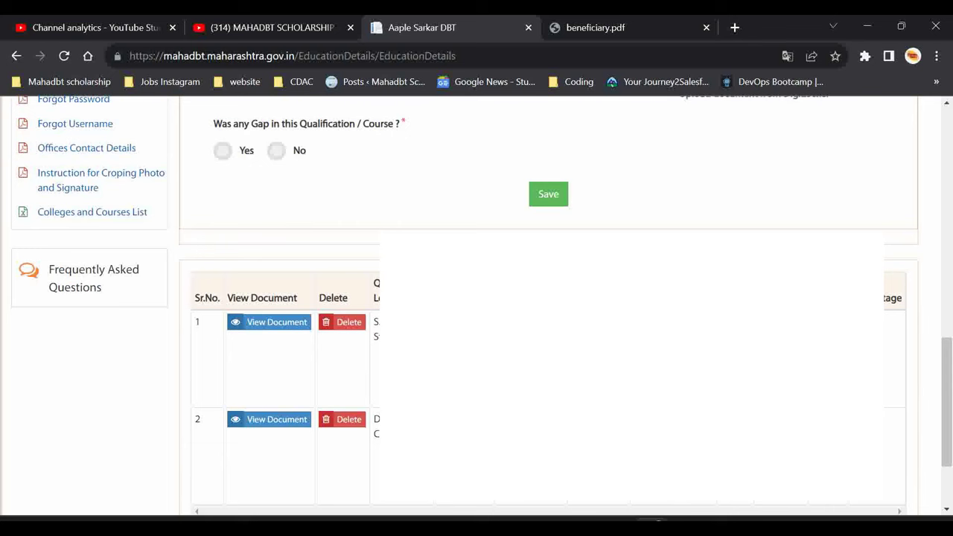
scroll(476, 306, down, 1)
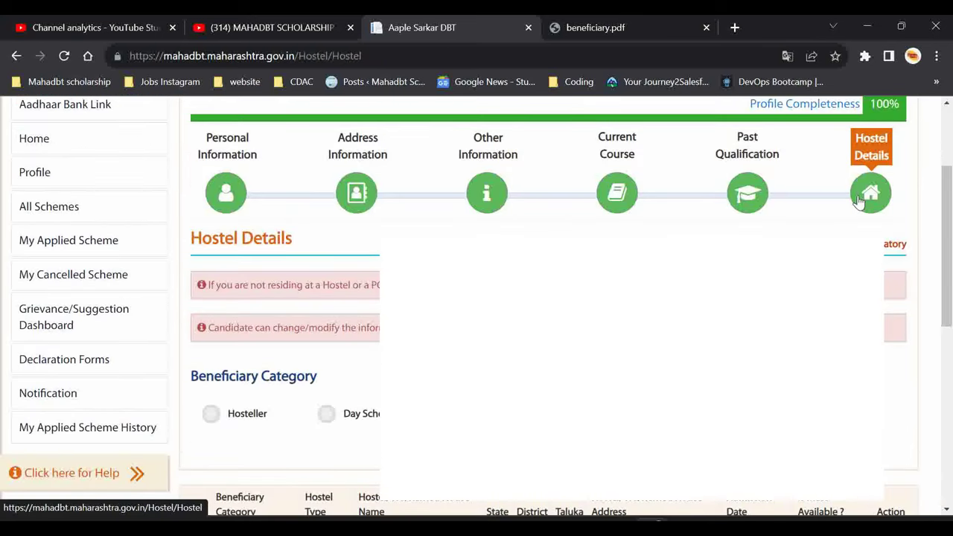
Step: Open the saved Day Scholar record in Hostel Details for editing and accept the edit confirmation
scroll(879, 198, down, 2)
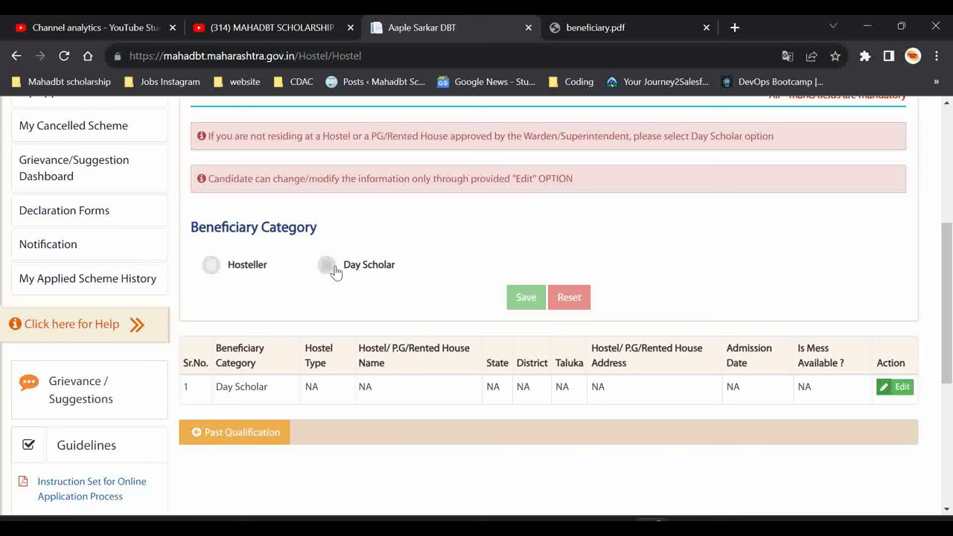
click(897, 388)
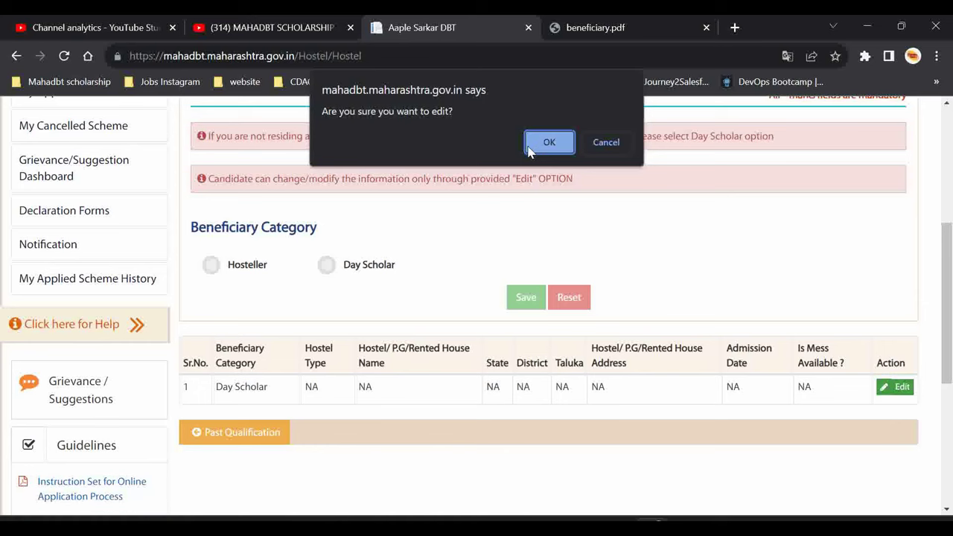
click(543, 142)
scroll(481, 245, down, 4)
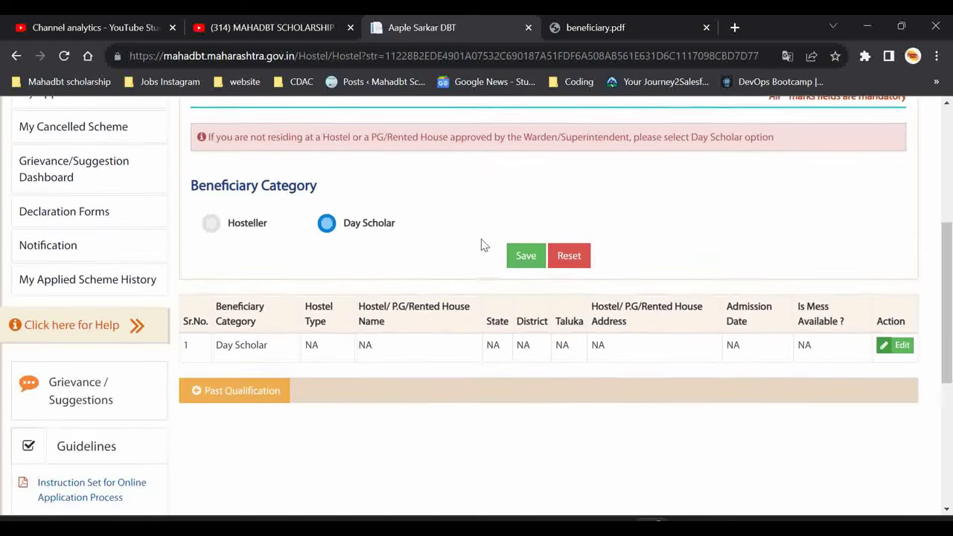
Step: Switch the beneficiary category between Hosteller and Day Scholar to examine the details each option requires
click(227, 228)
scroll(408, 274, down, 1)
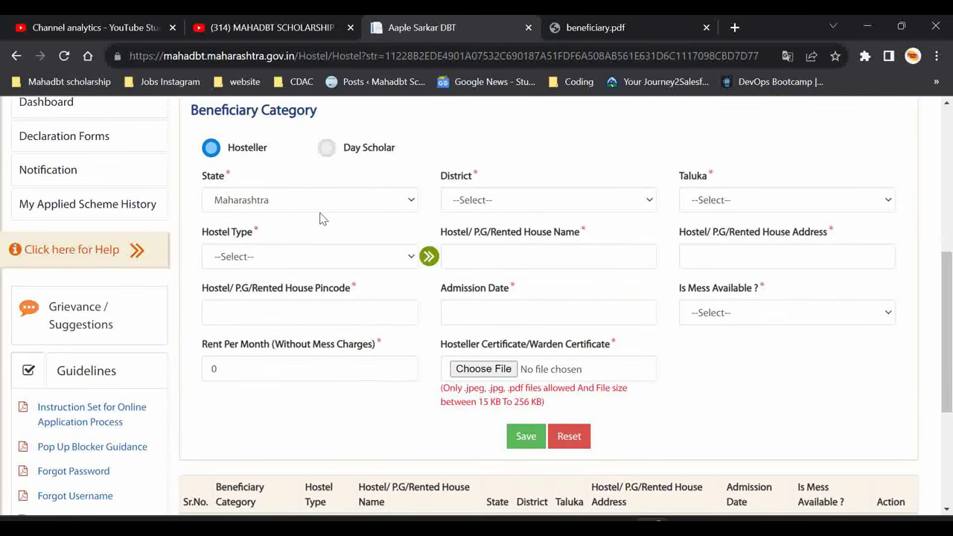
click(342, 149)
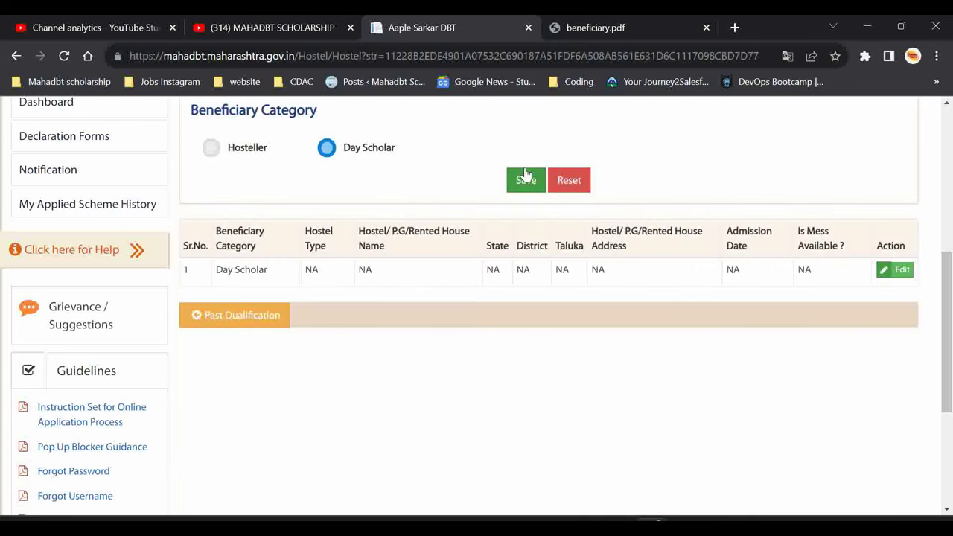
click(237, 153)
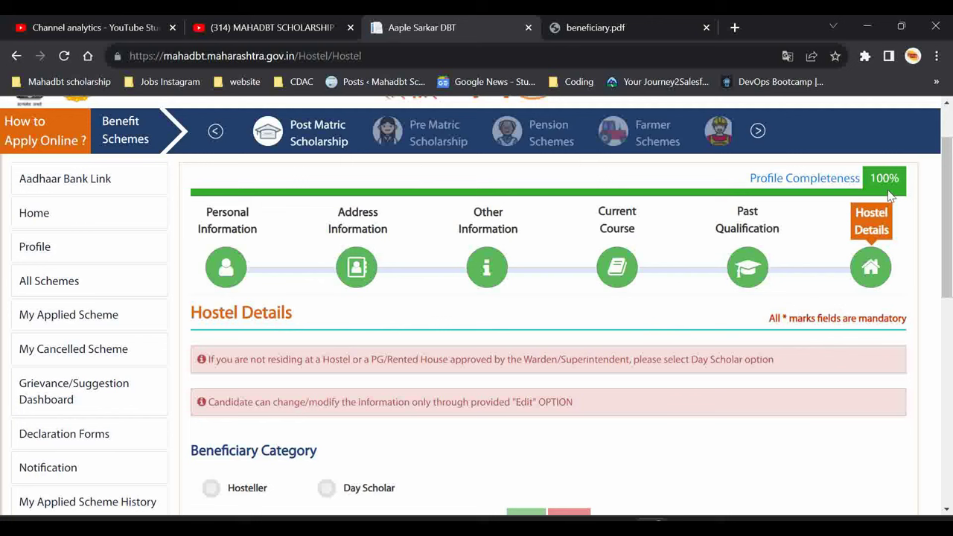
Step: Open the list of all post-matric schemes and set the department to Directorate of Technical Education
click(49, 283)
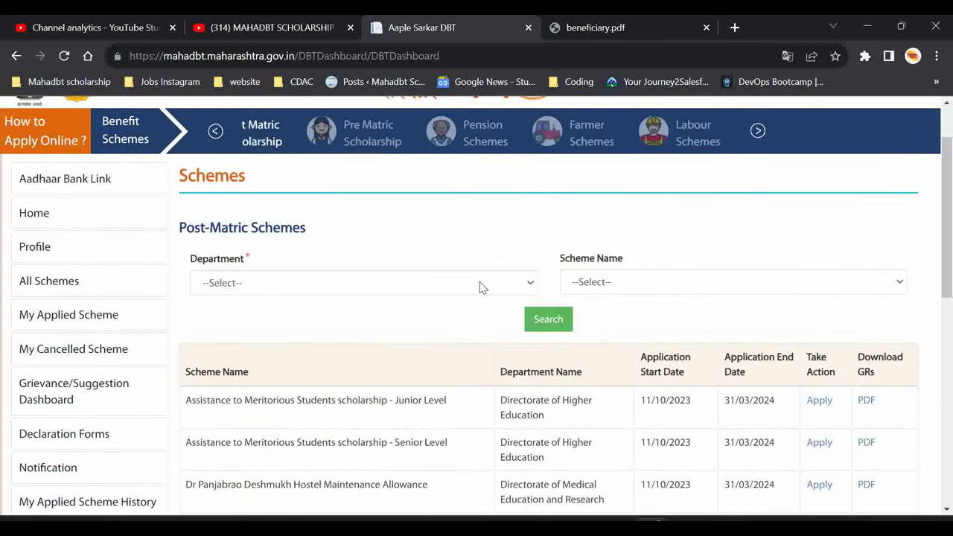
click(279, 291)
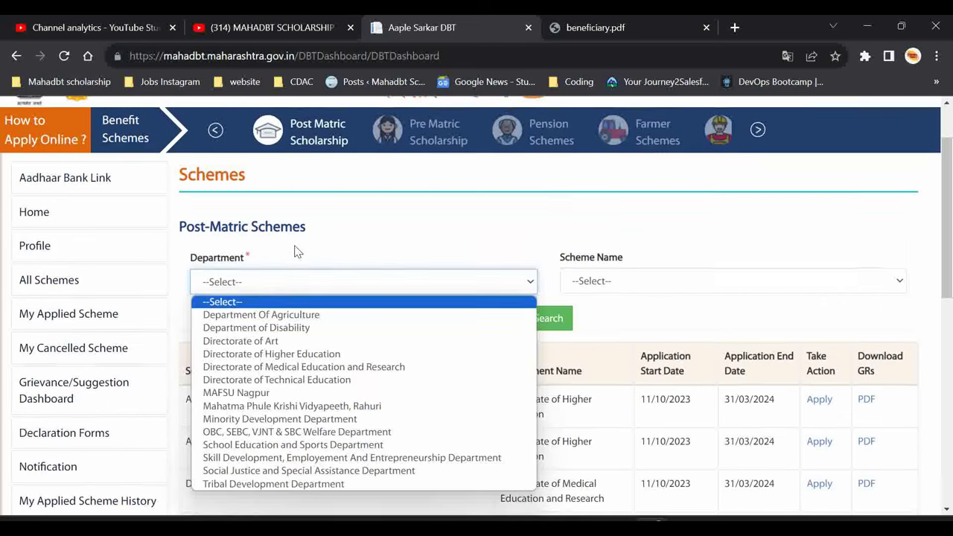
scroll(297, 251, down, 1)
click(311, 211)
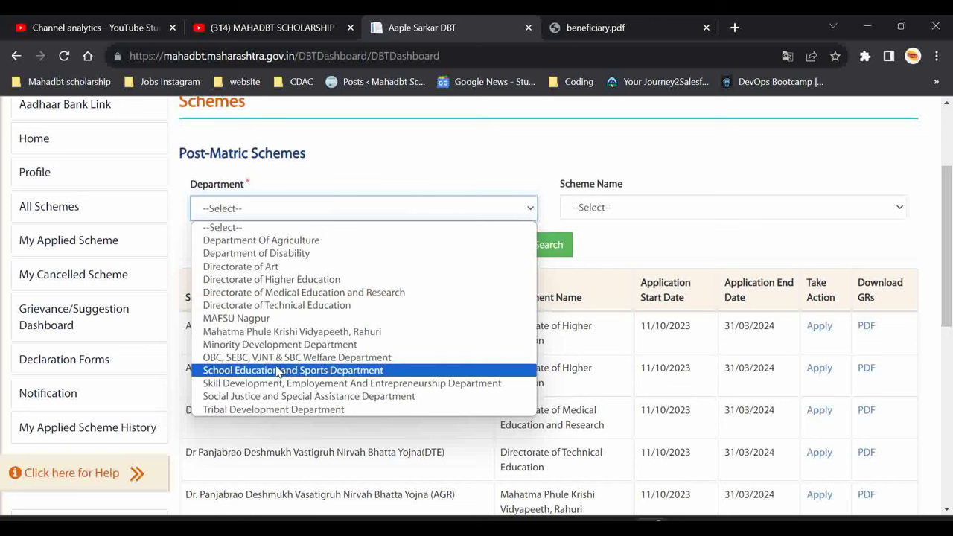
click(305, 305)
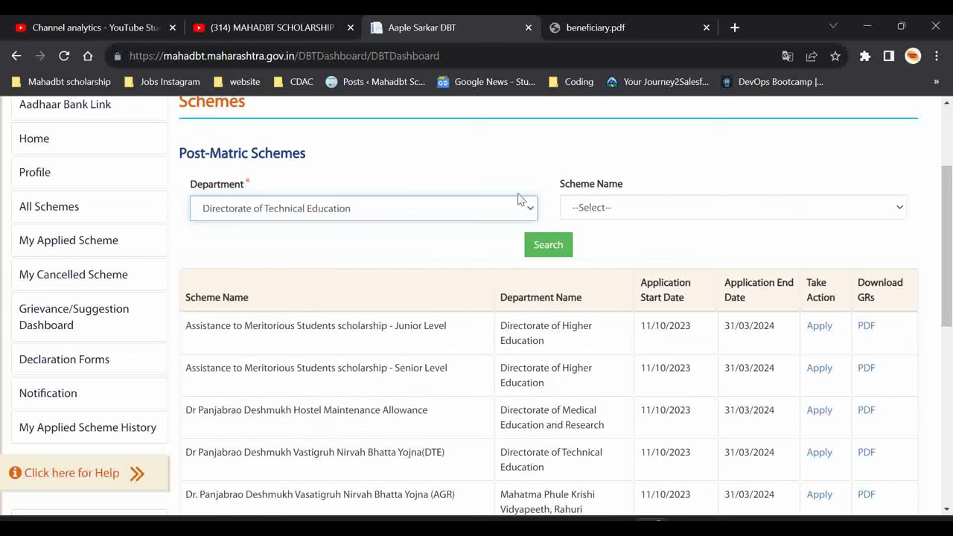
Step: Search for the scheme Rajarshi Chhatrapati Shahu Maharaj Shikshan Shulkh Shishyavrutti Yojna(EBC) and start applying for it
click(675, 213)
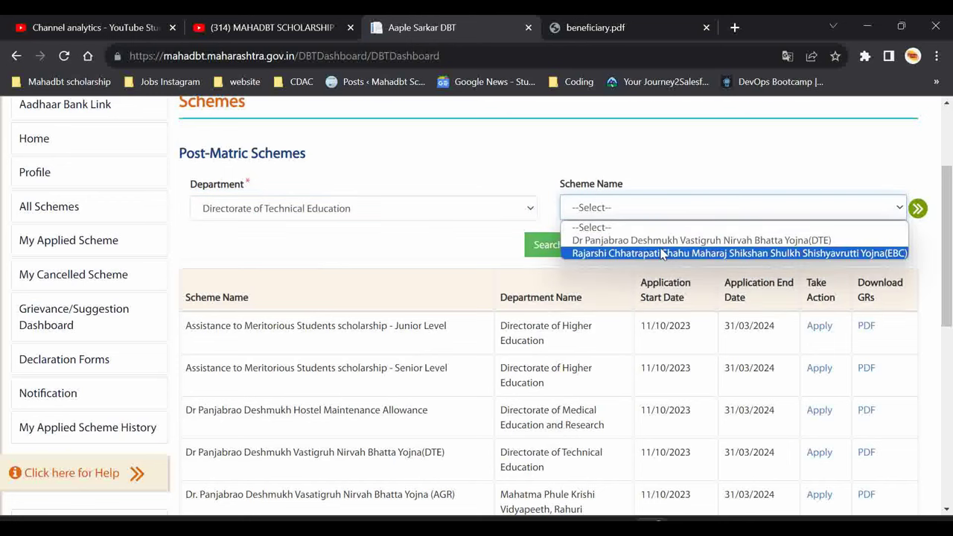
click(661, 254)
click(569, 254)
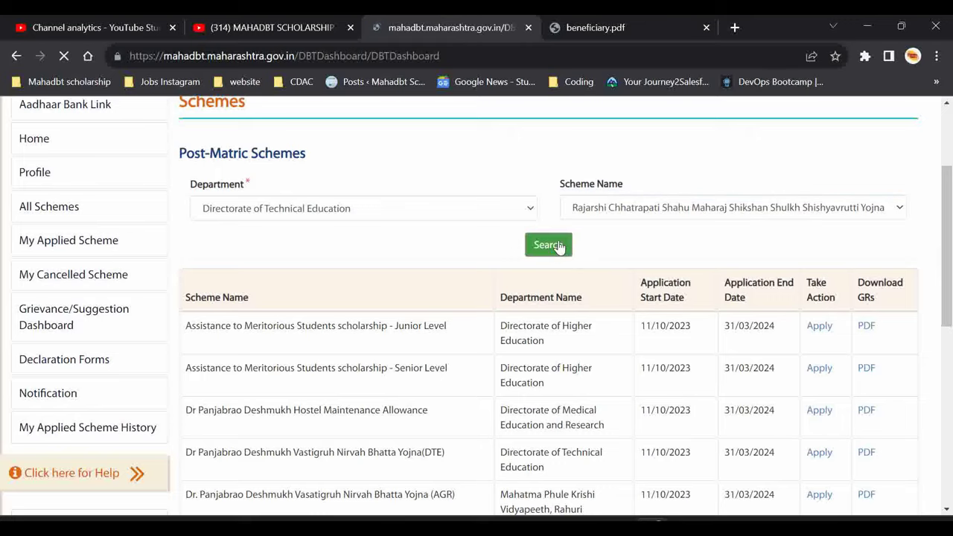
scroll(559, 248, down, 3)
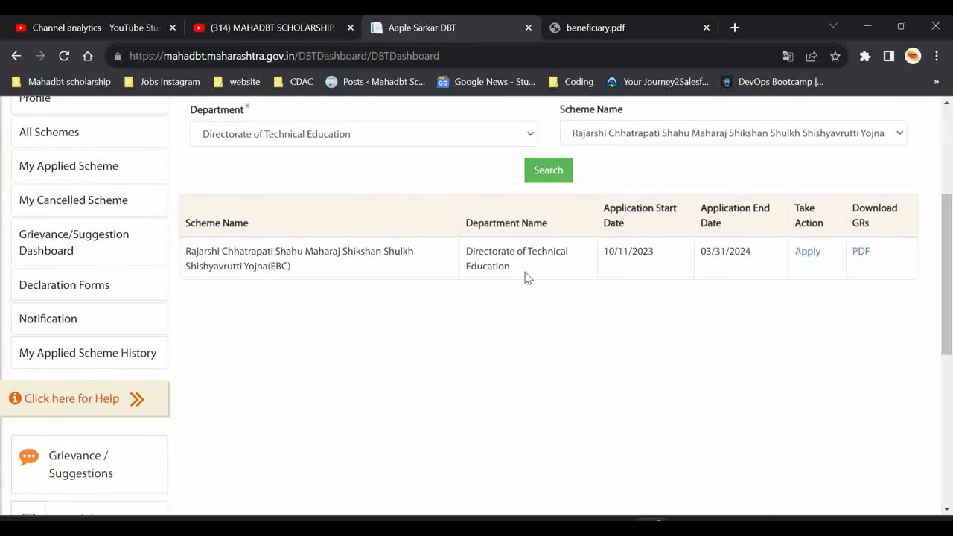
click(806, 252)
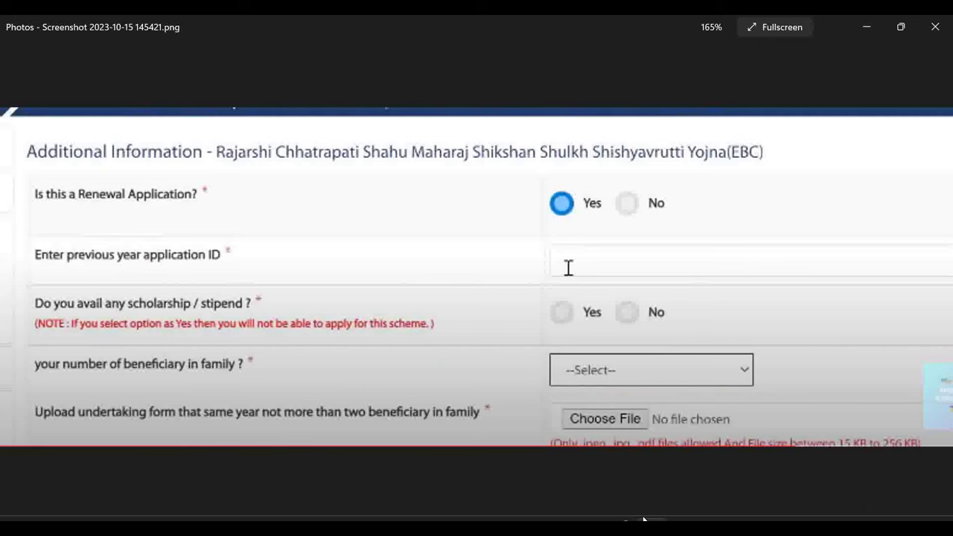
Step: Switch from Photos to the beneficiary.pdf undertaking form in Chrome and read it through to the signature fields
mouse_move(618, 525)
click(617, 476)
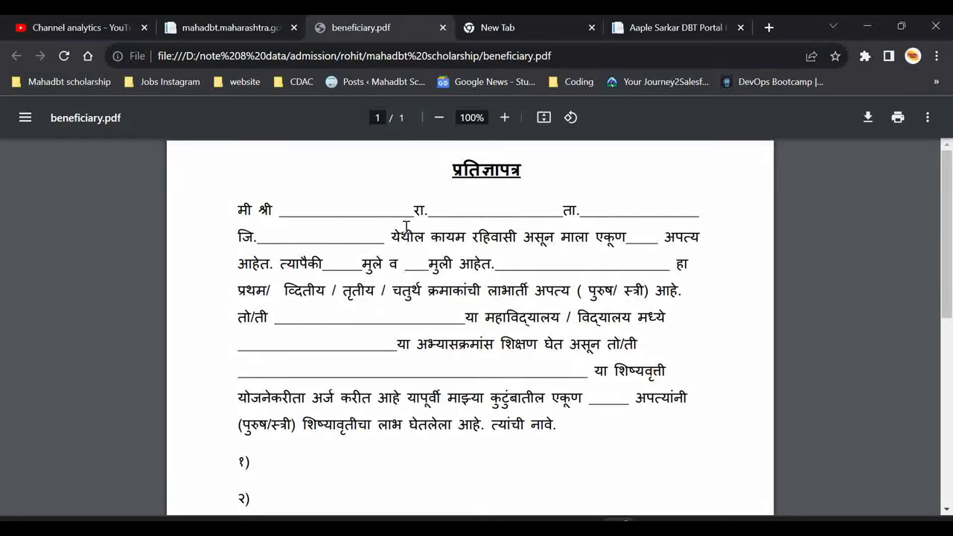
scroll(424, 292, down, 6)
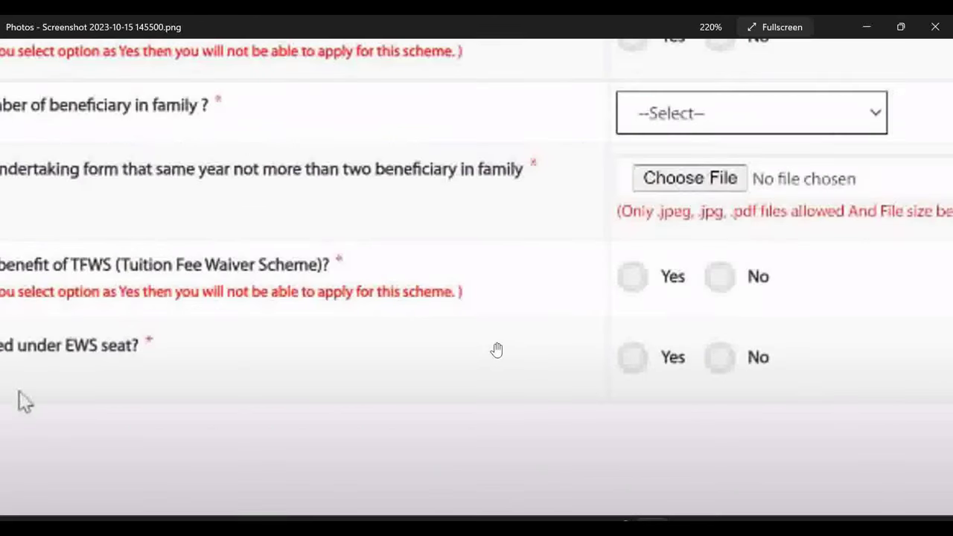
Step: Examine the beneficiary, TFWS and EWS questions in the Photos screenshot, and return to the MahaDBT login page in Chrome
scroll(496, 350, down, 2)
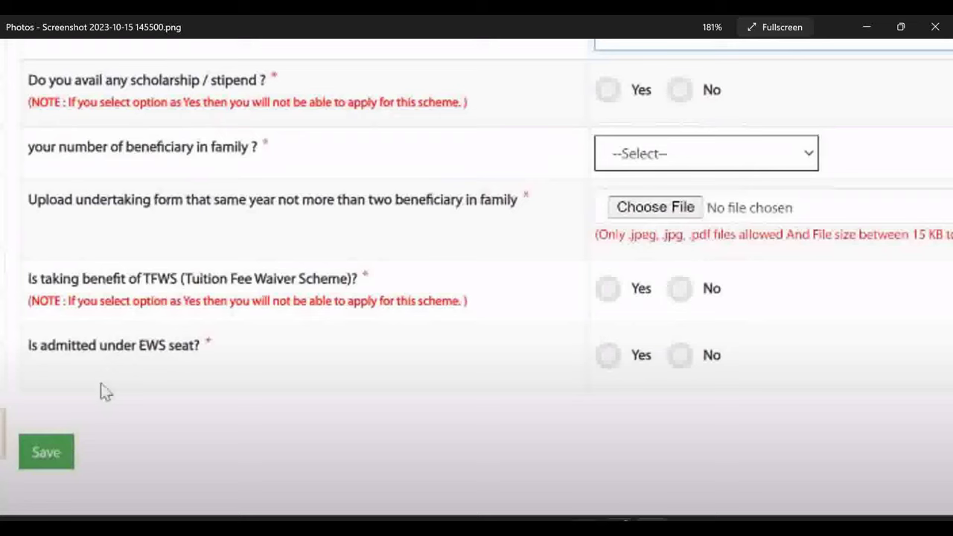
key(alt+Tab)
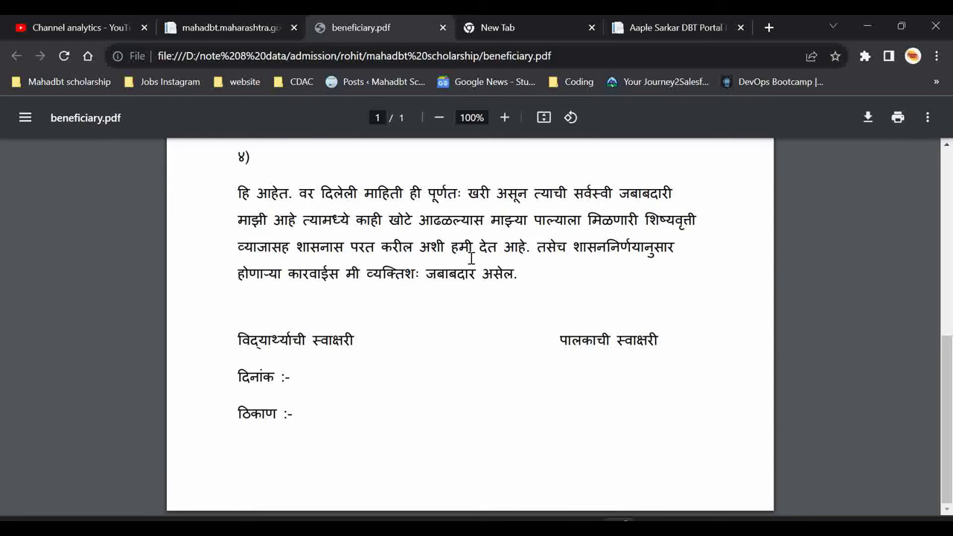
click(248, 28)
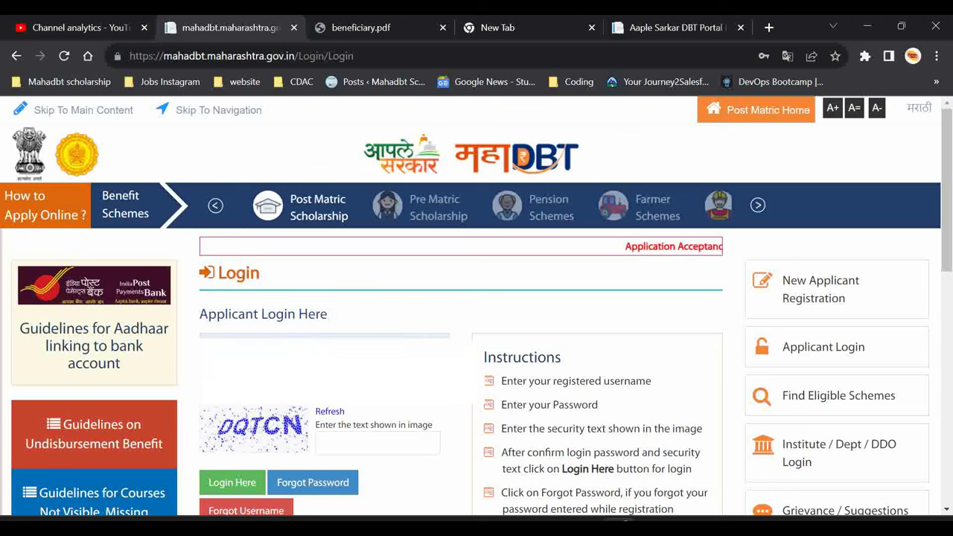